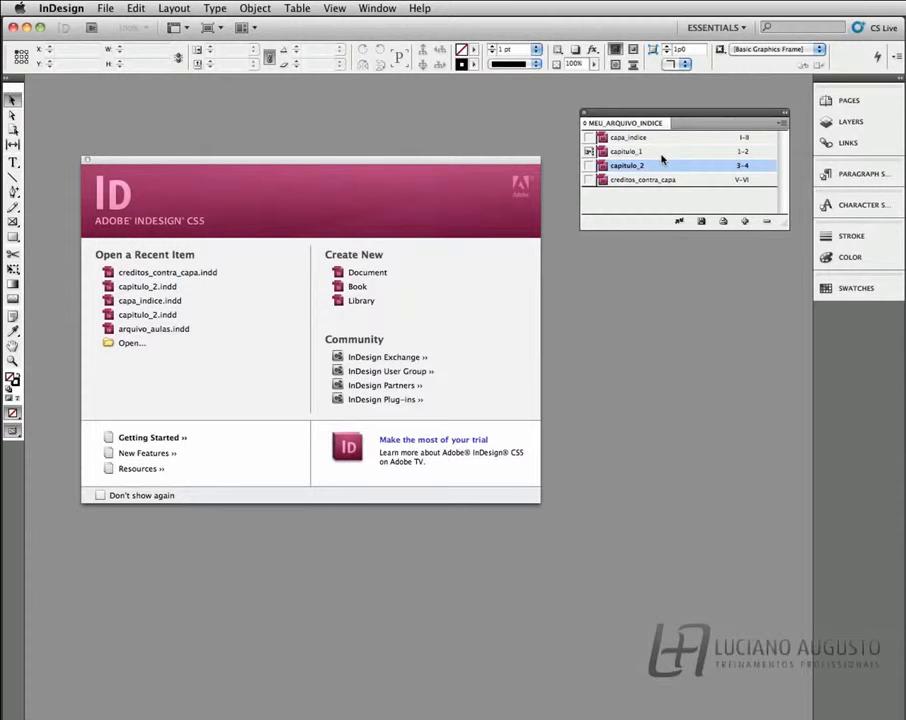
Step: Open capitulo_1 from the book and bring the side tab on its page 1 into view
{"action": "double_click", "coordinate": [658, 152]}
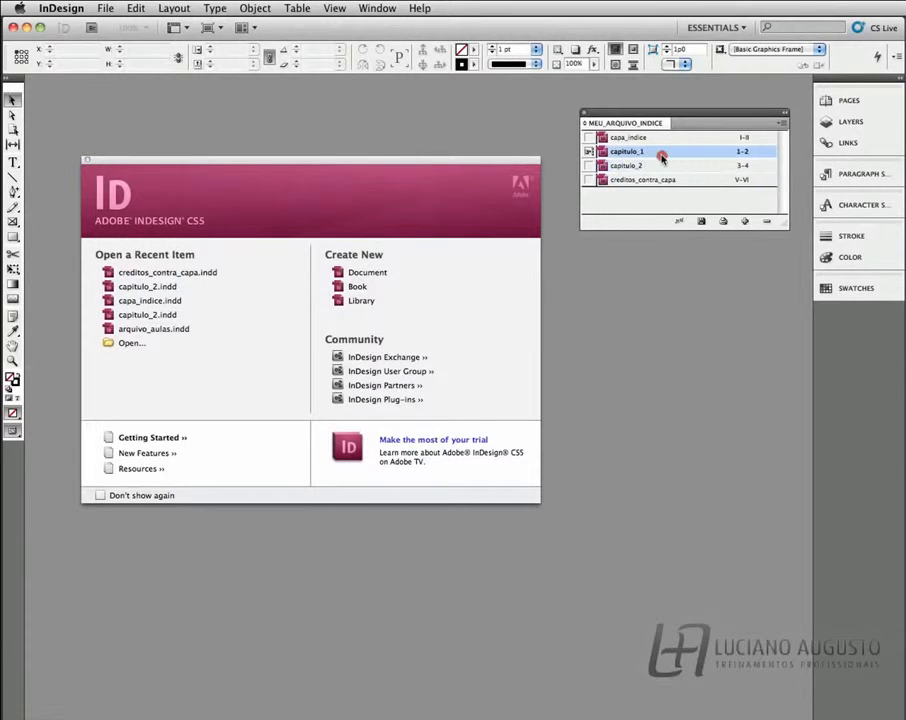
{"action": "left_click_drag", "start_coordinate": [591, 320], "coordinate": [442, 333]}
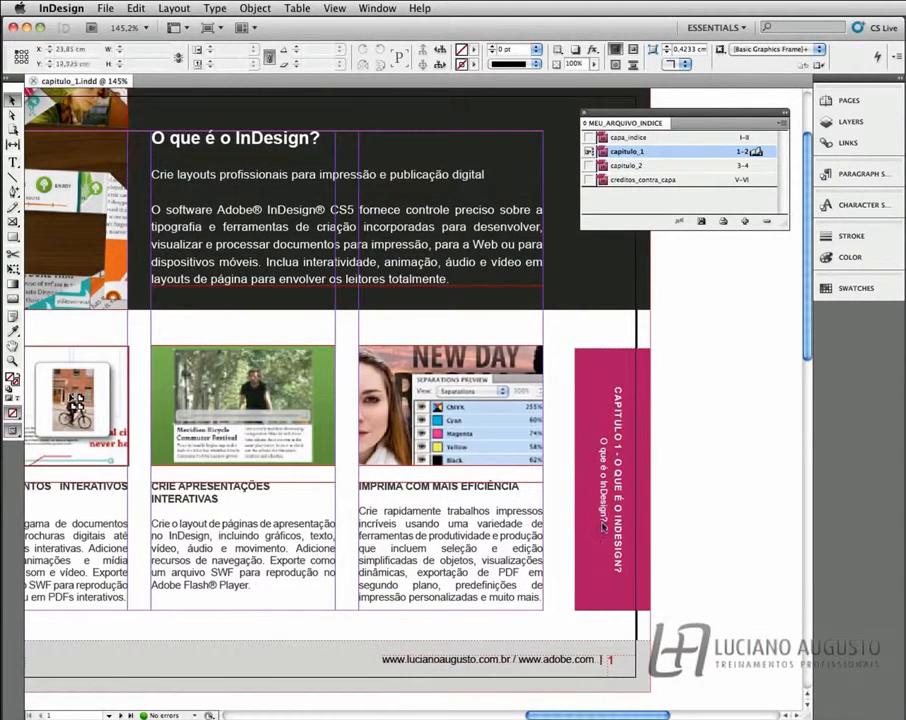
Step: Open capitulo_2 from the book, examine the side tabs on pages 3 and 4, and return to capitulo_1
{"action": "double_click", "coordinate": [630, 166]}
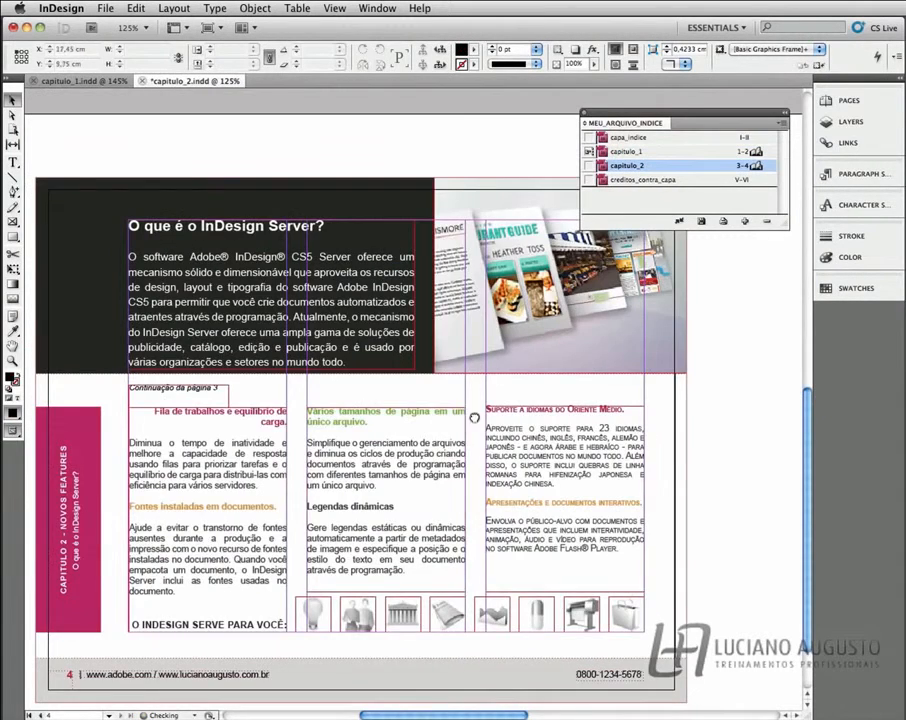
{"action": "scroll", "coordinate": [504, 360], "scroll_direction": "right", "scroll_amount": 10}
{"action": "scroll", "coordinate": [504, 360], "scroll_direction": "up", "scroll_amount": 8}
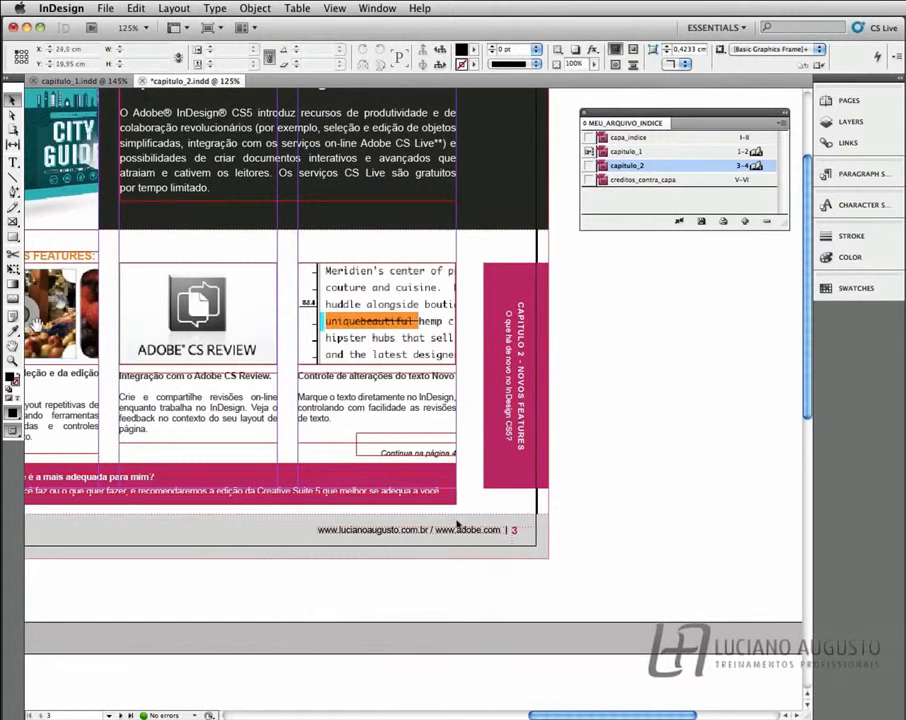
{"action": "left_click_drag", "start_coordinate": [45, 690], "coordinate": [412, 489]}
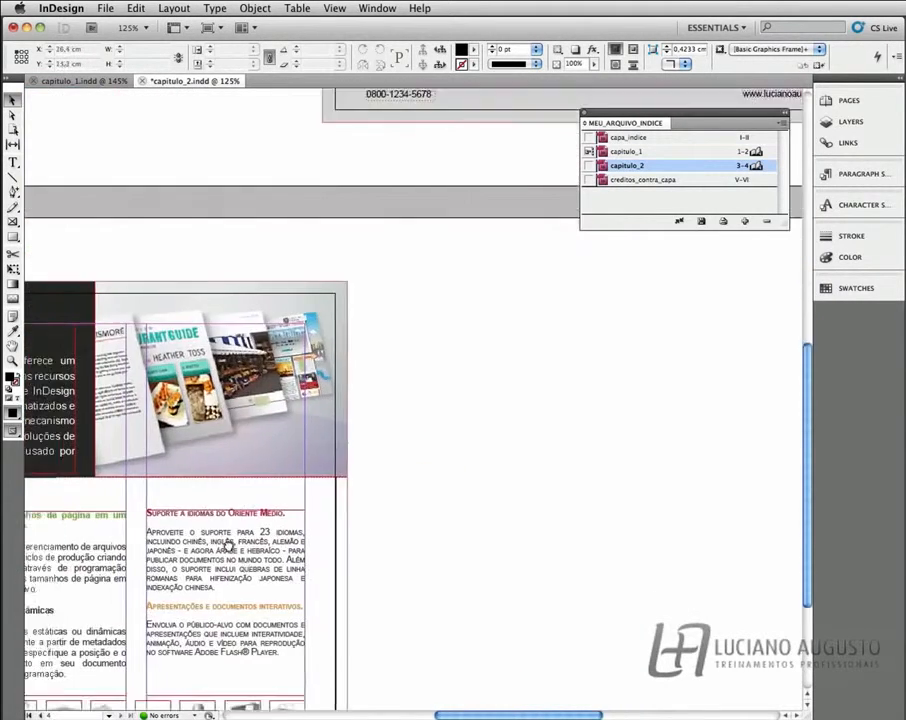
{"action": "left_click_drag", "start_coordinate": [129, 620], "coordinate": [406, 323]}
{"action": "left_click_drag", "start_coordinate": [346, 485], "coordinate": [568, 493]}
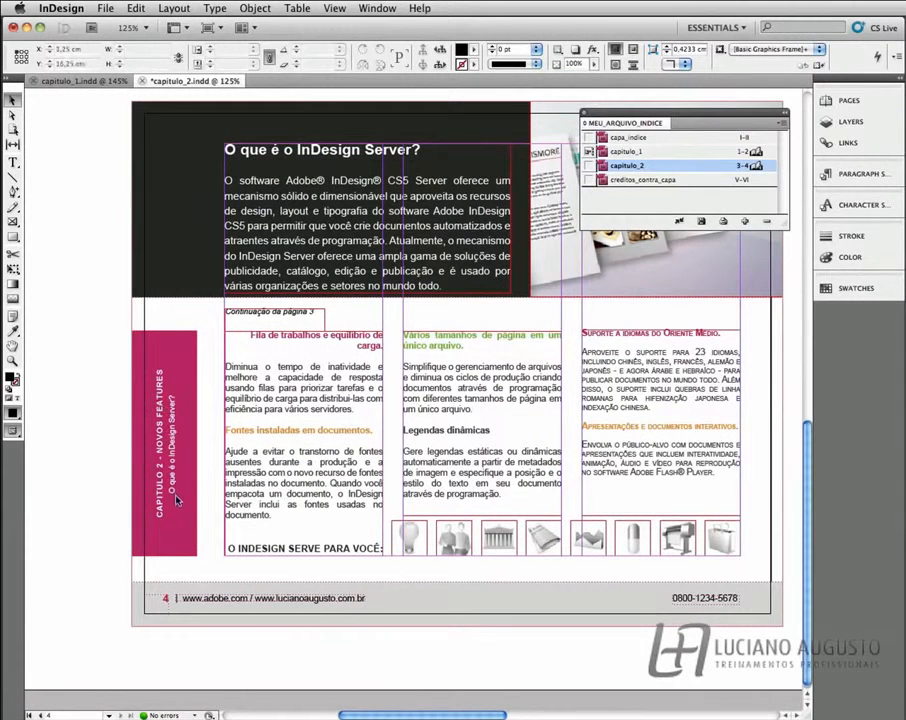
{"action": "left_click_drag", "start_coordinate": [453, 366], "coordinate": [403, 438]}
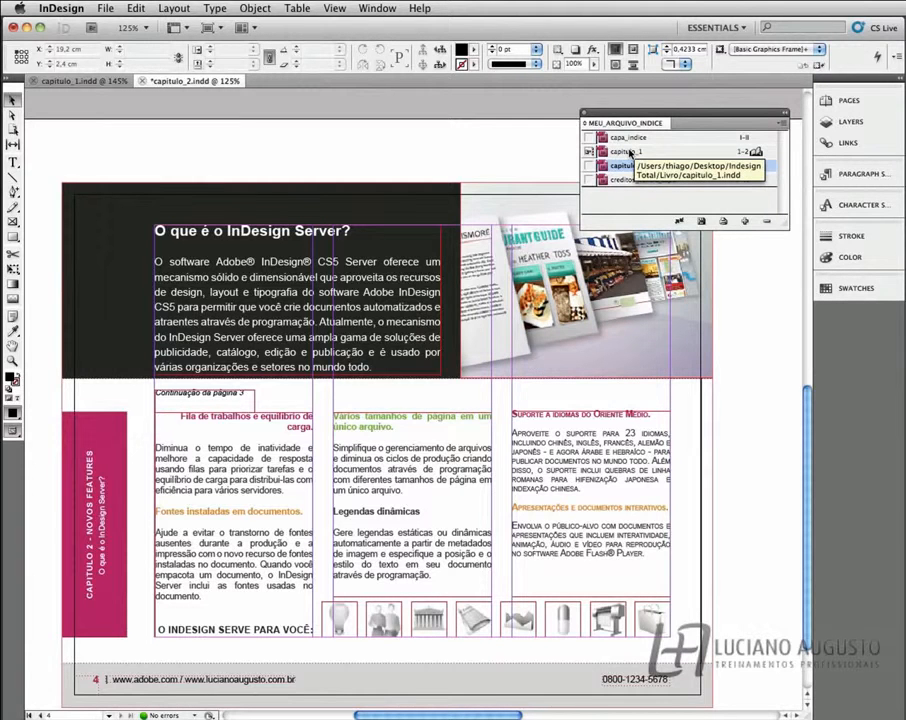
{"action": "double_click", "coordinate": [620, 152]}
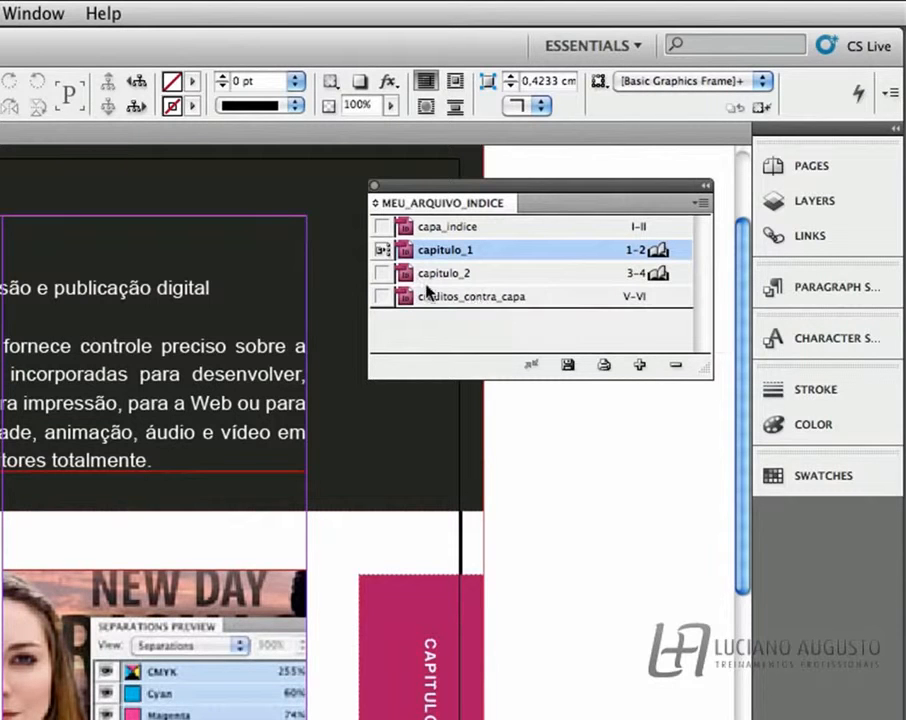
Step: Try the other book documents as the style source and set it back to capitulo_1
{"action": "left_click", "coordinate": [381, 258]}
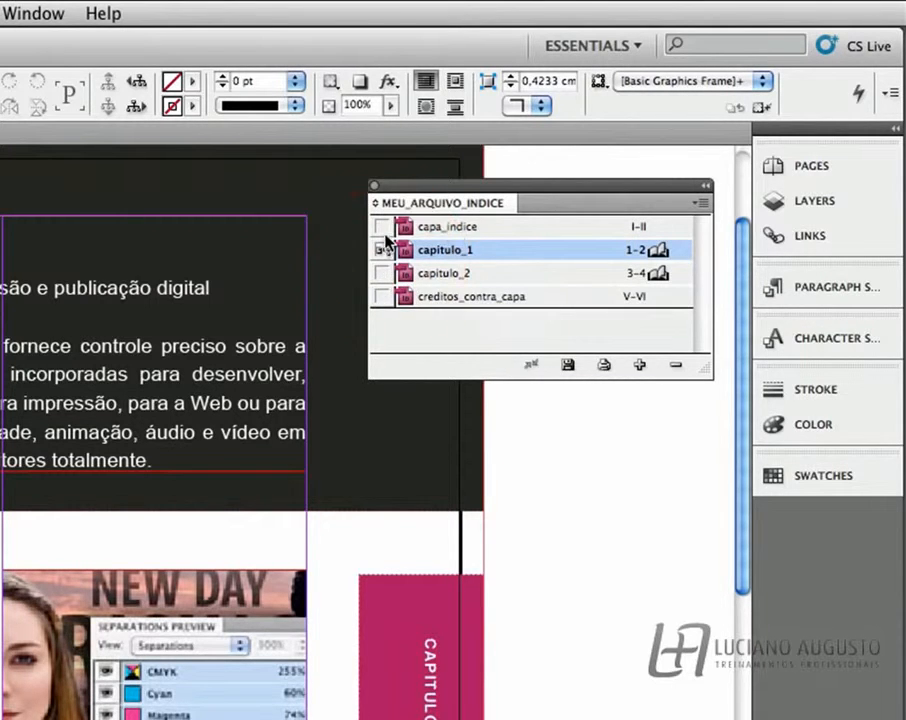
{"action": "left_click", "coordinate": [381, 273]}
{"action": "left_click", "coordinate": [383, 297]}
{"action": "left_click", "coordinate": [383, 276]}
{"action": "left_click", "coordinate": [382, 255]}
{"action": "left_click", "coordinate": [381, 227]}
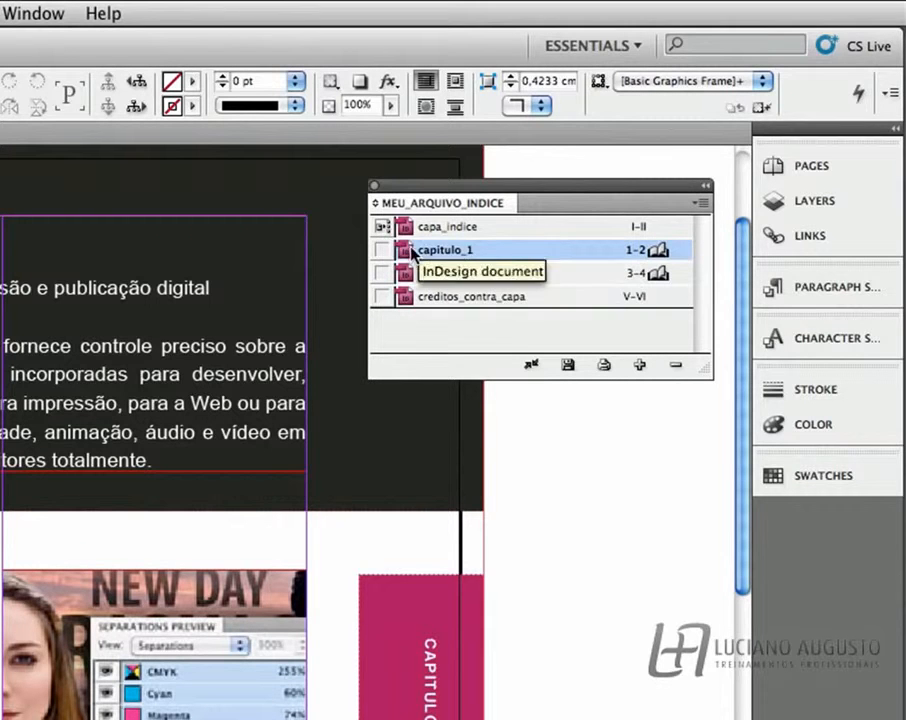
{"action": "left_click", "coordinate": [532, 367]}
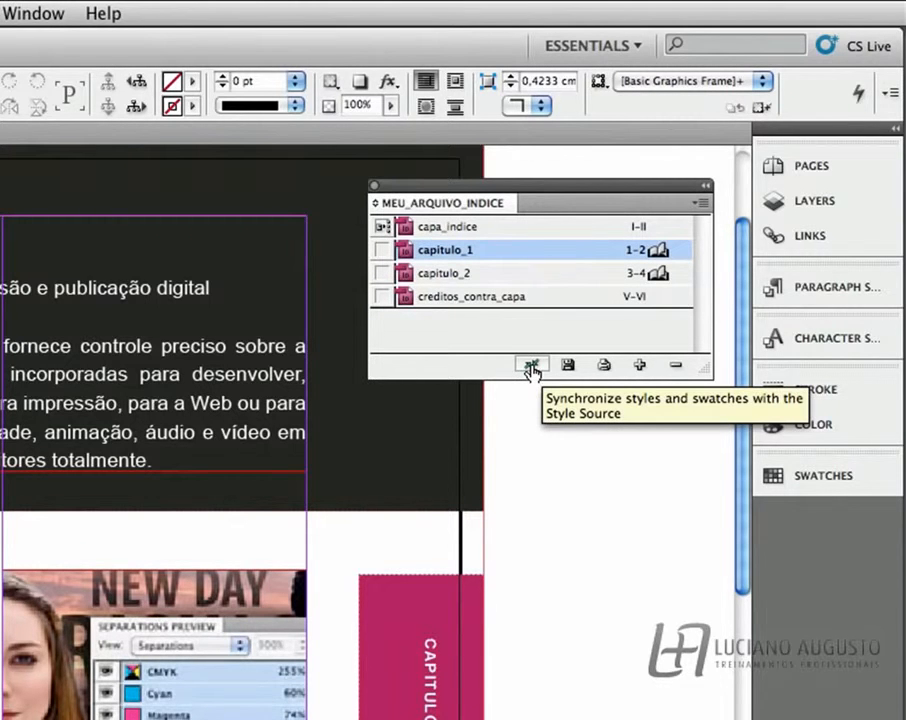
{"action": "left_click", "coordinate": [386, 252]}
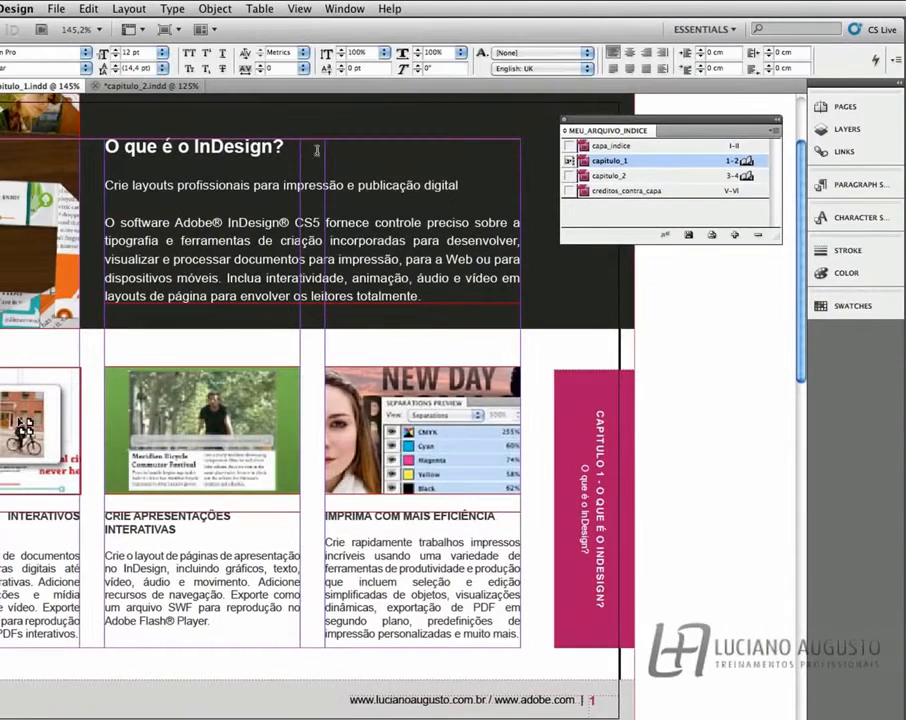
Step: Display the character styles and set the heading "O que é o InDesign?" to a yellow fill, RGB 255, 255, 0
{"action": "left_click_drag", "start_coordinate": [292, 147], "coordinate": [86, 145]}
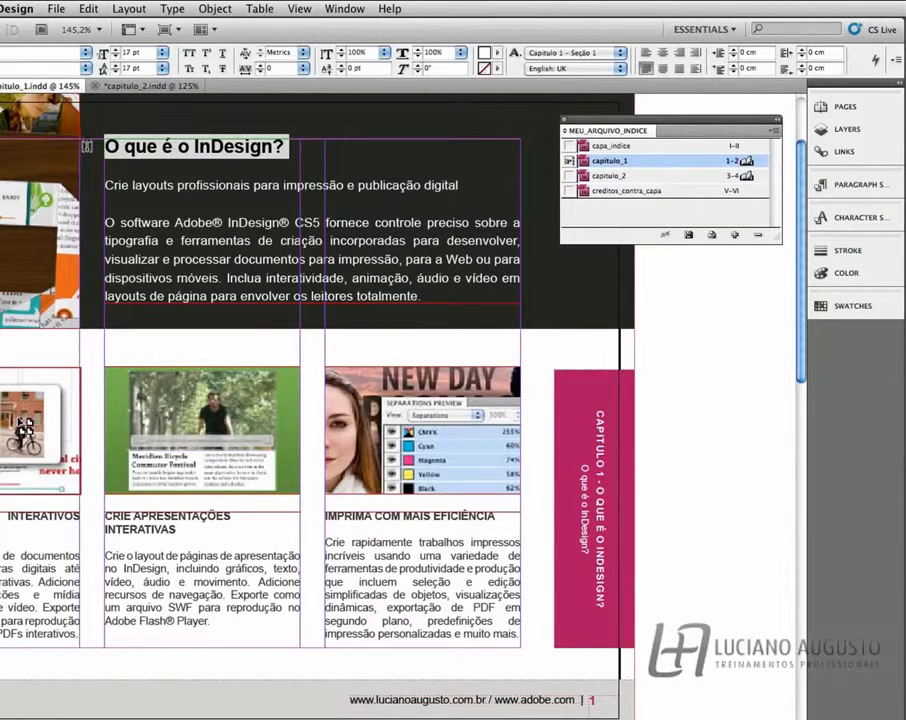
{"action": "left_click", "coordinate": [840, 217]}
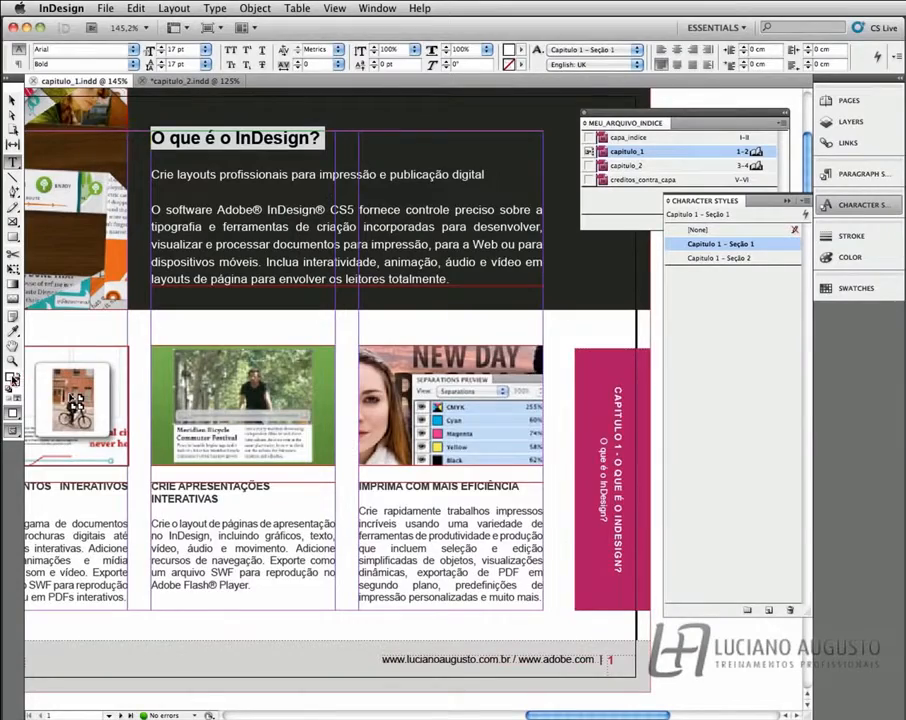
{"action": "double_click", "coordinate": [12, 378]}
{"action": "left_click", "coordinate": [502, 314]}
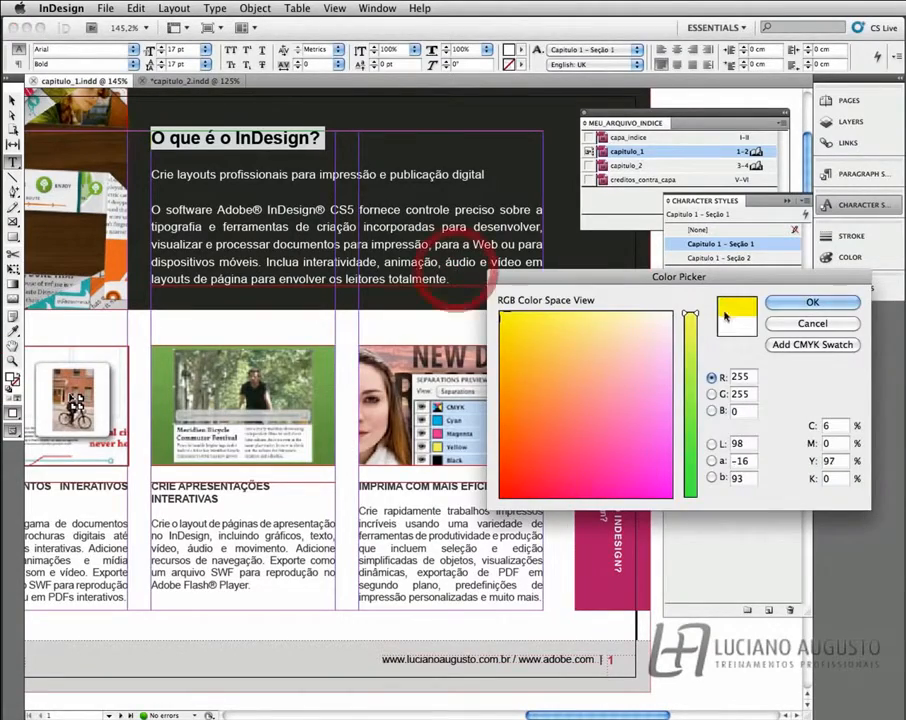
{"action": "left_click", "coordinate": [812, 302]}
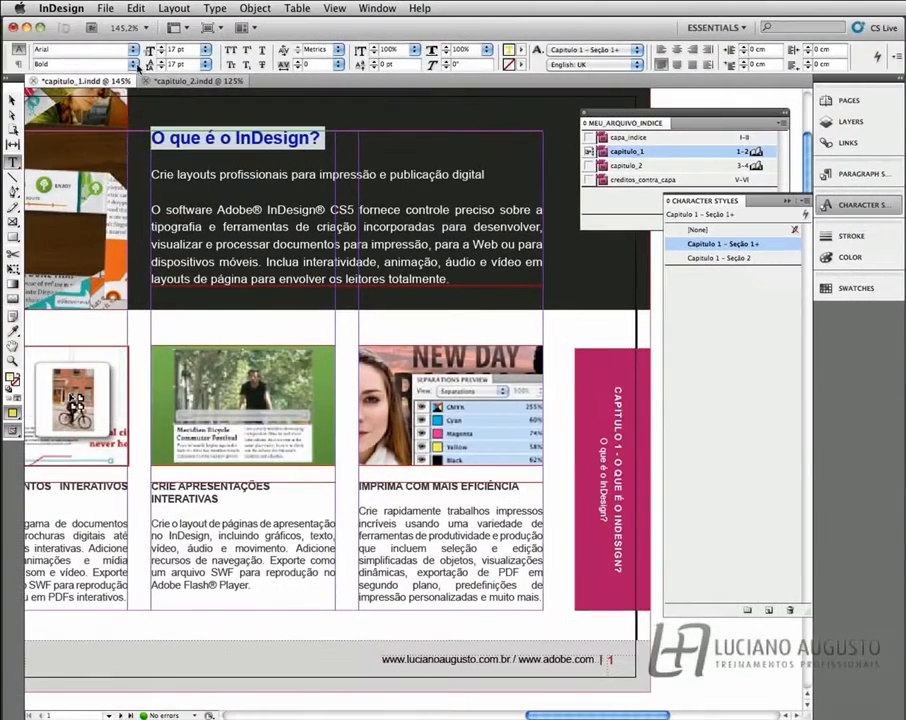
Step: Make the heading "O que é o InDesign?" Bold Italic and redefine its character style "Capitulo 1 – Seção 1" to match
{"action": "left_click", "coordinate": [134, 65]}
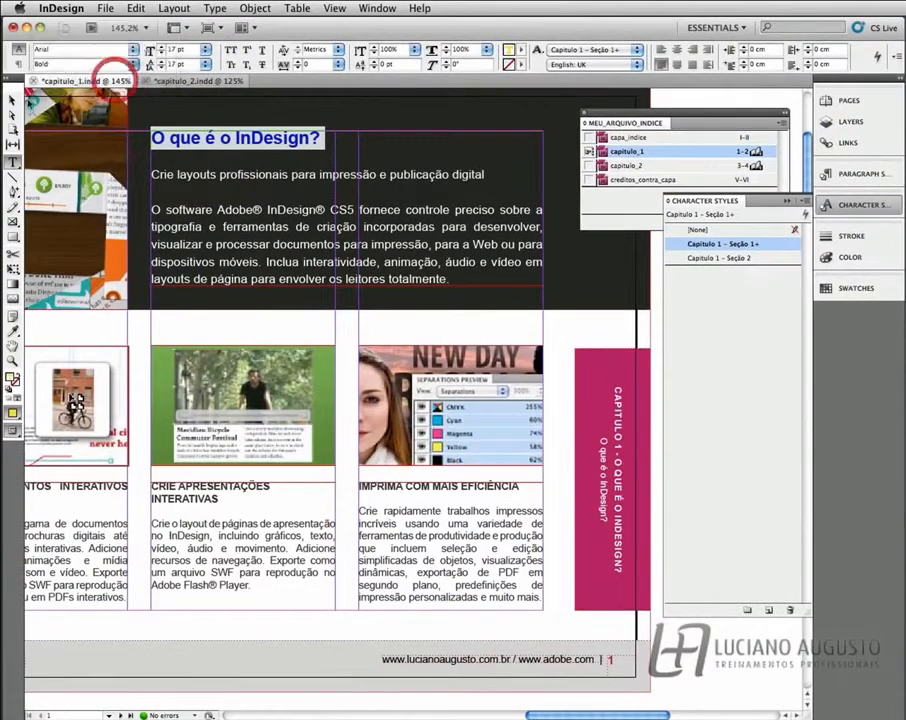
{"action": "left_click", "coordinate": [53, 76]}
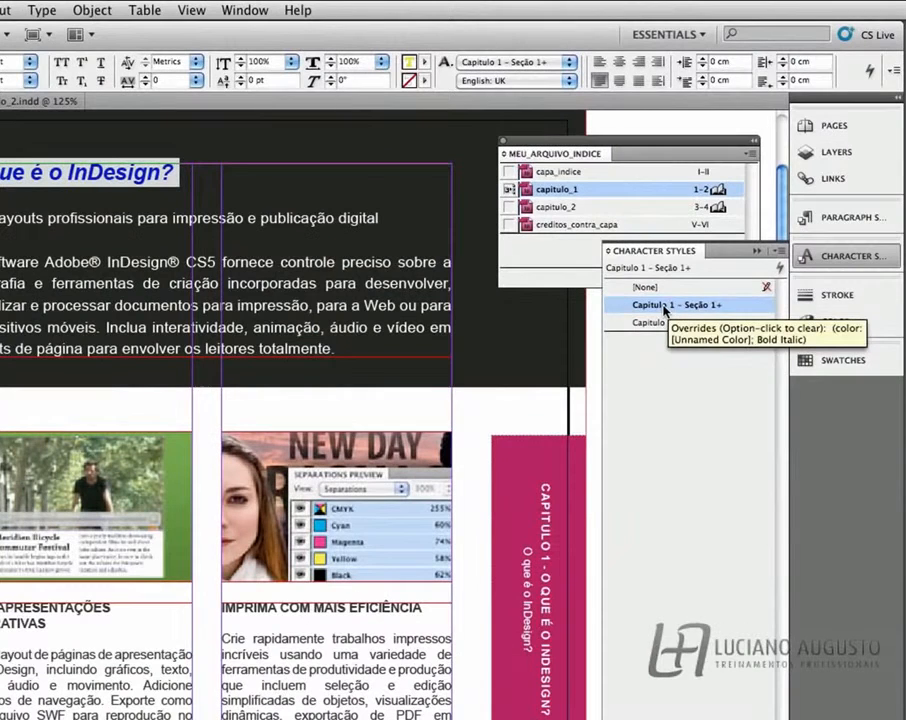
{"action": "right_click", "coordinate": [666, 312]}
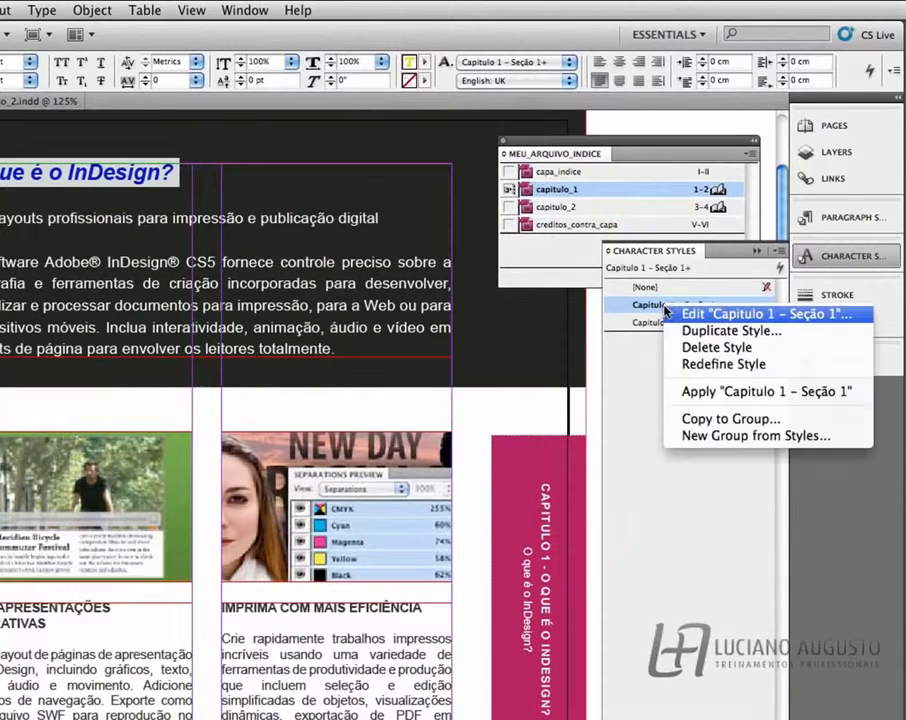
{"action": "left_click", "coordinate": [715, 364]}
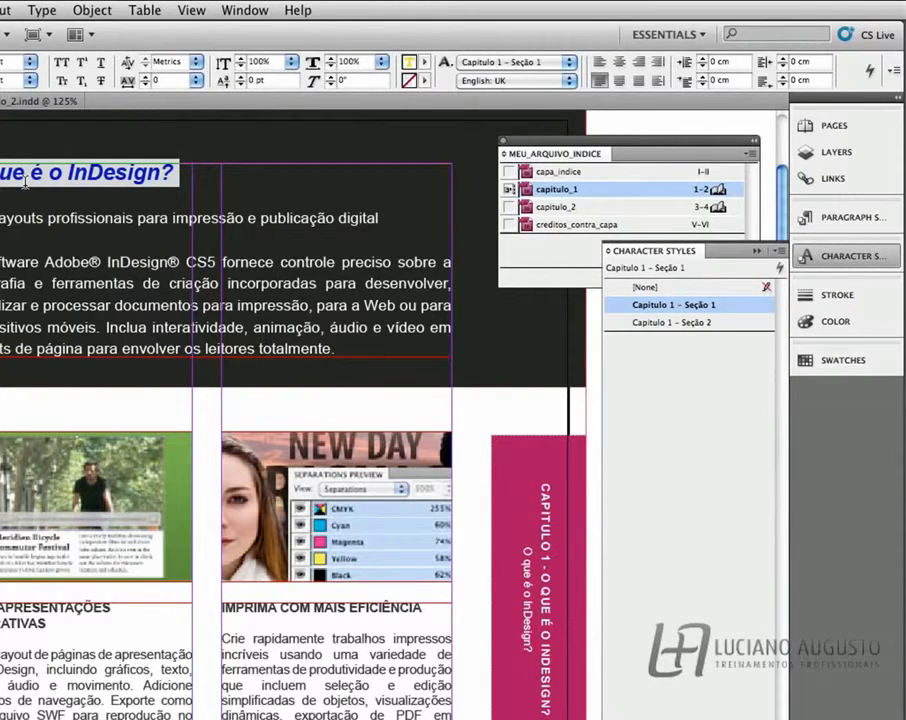
{"action": "left_click", "coordinate": [174, 172]}
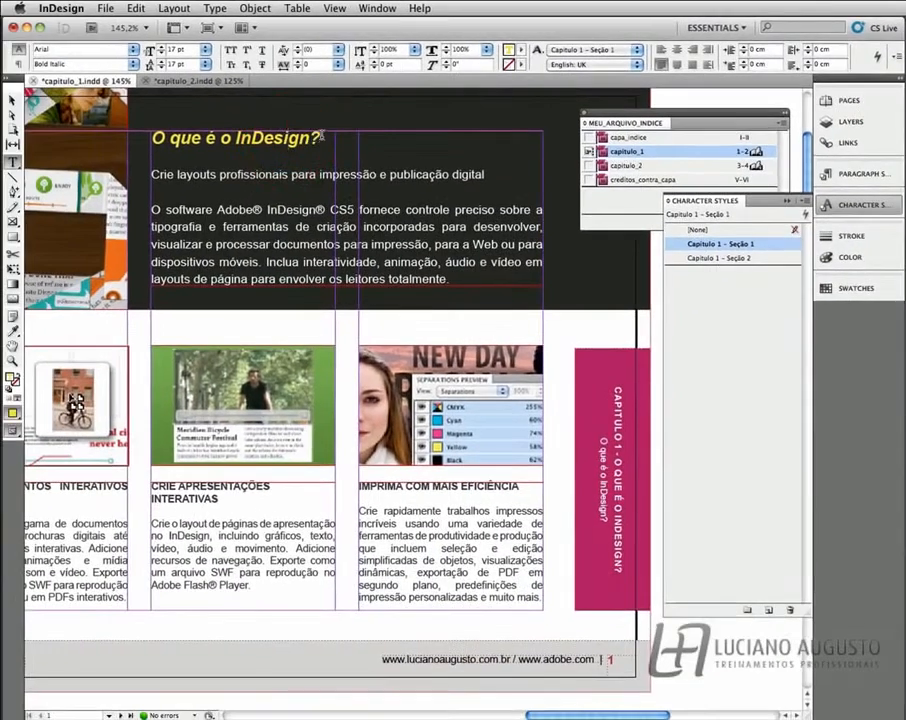
{"action": "left_click", "coordinate": [323, 136]}
Step: Close capitulo_2.indd with its changes saved, and put away the character styles list
{"action": "left_click", "coordinate": [172, 82]}
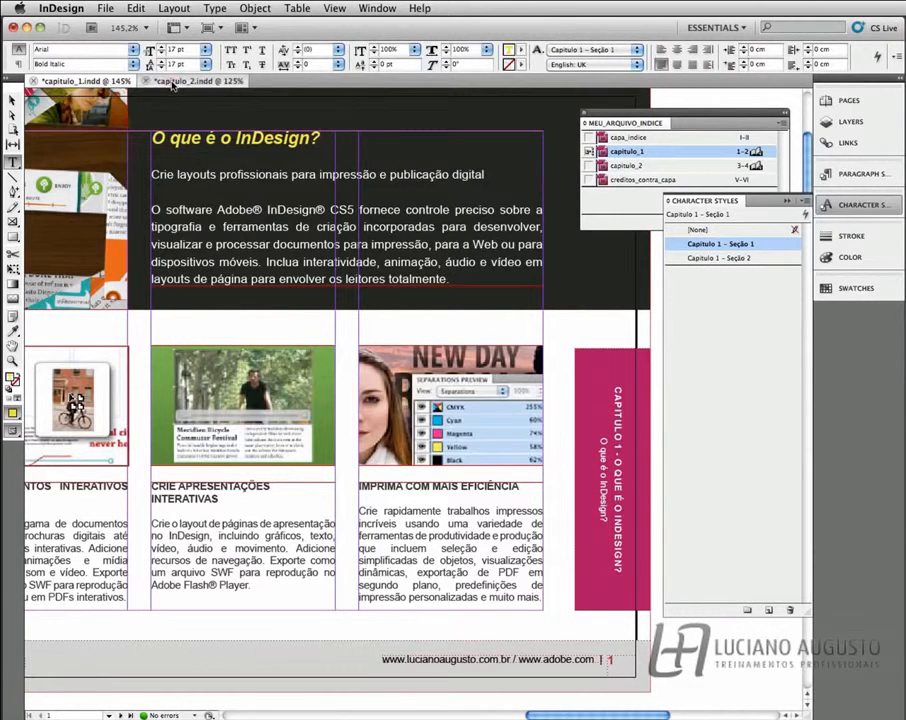
{"action": "left_click", "coordinate": [146, 82]}
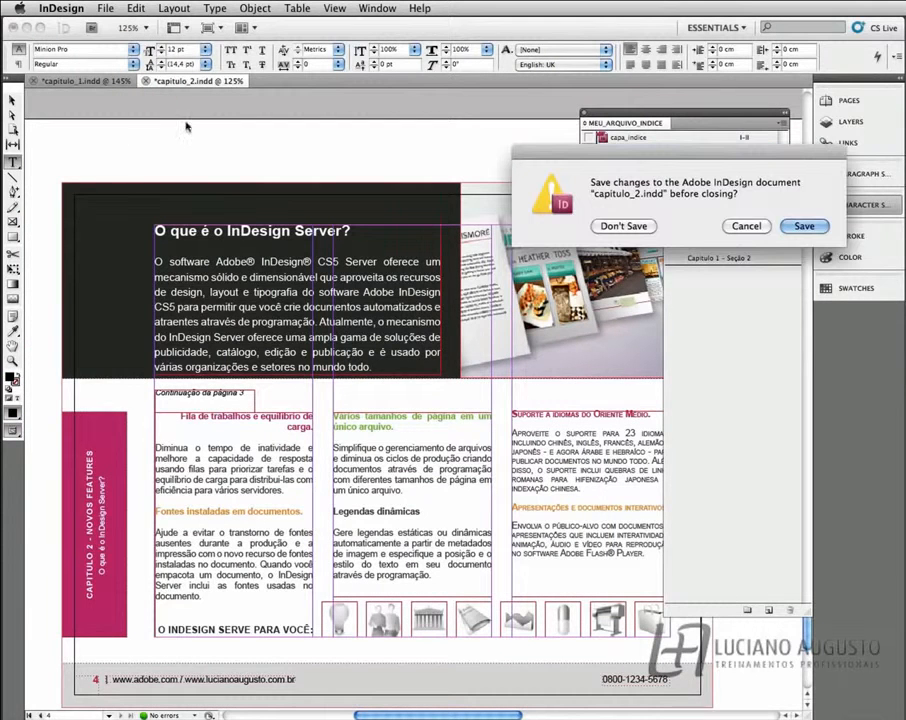
{"action": "left_click", "coordinate": [803, 226]}
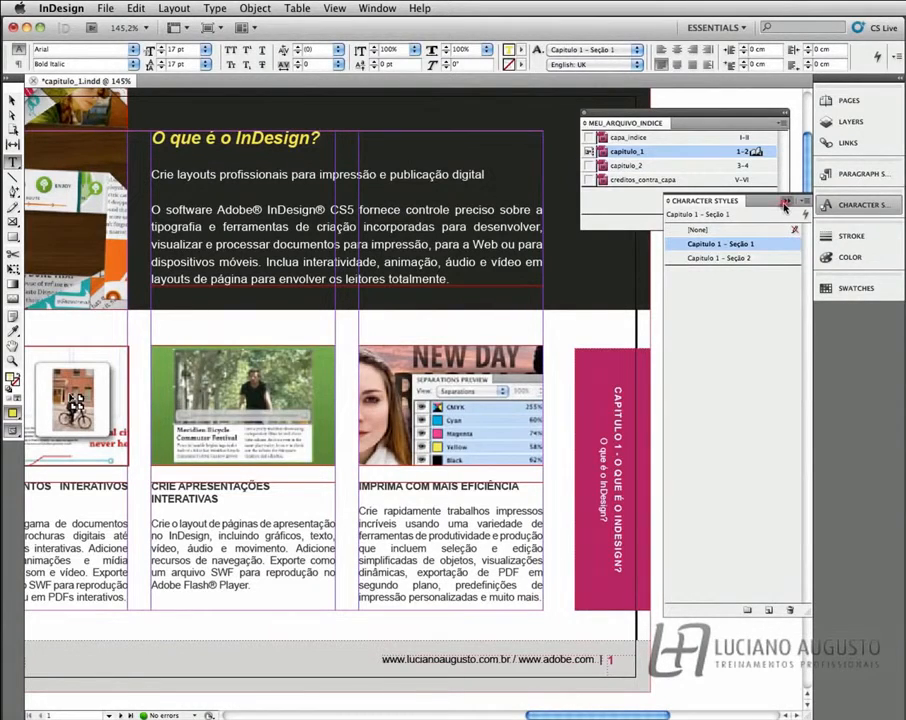
{"action": "left_click", "coordinate": [785, 204]}
{"action": "key", "text": "Escape"}
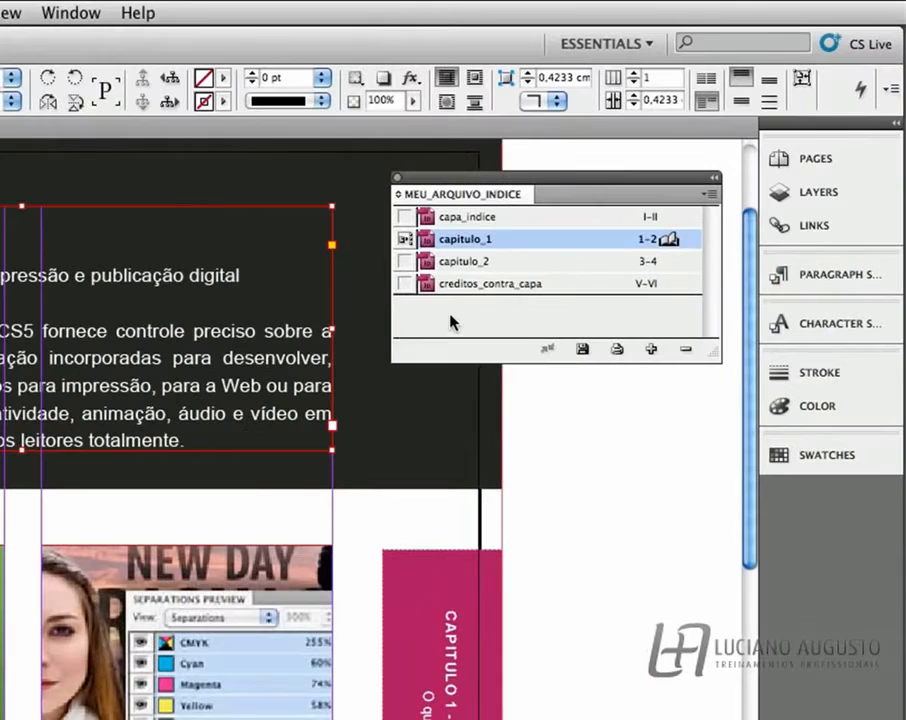
Step: Try adjacent and non-adjacent selections of documents in the book, starting from capitulo_1
{"action": "left_click", "coordinate": [450, 322]}
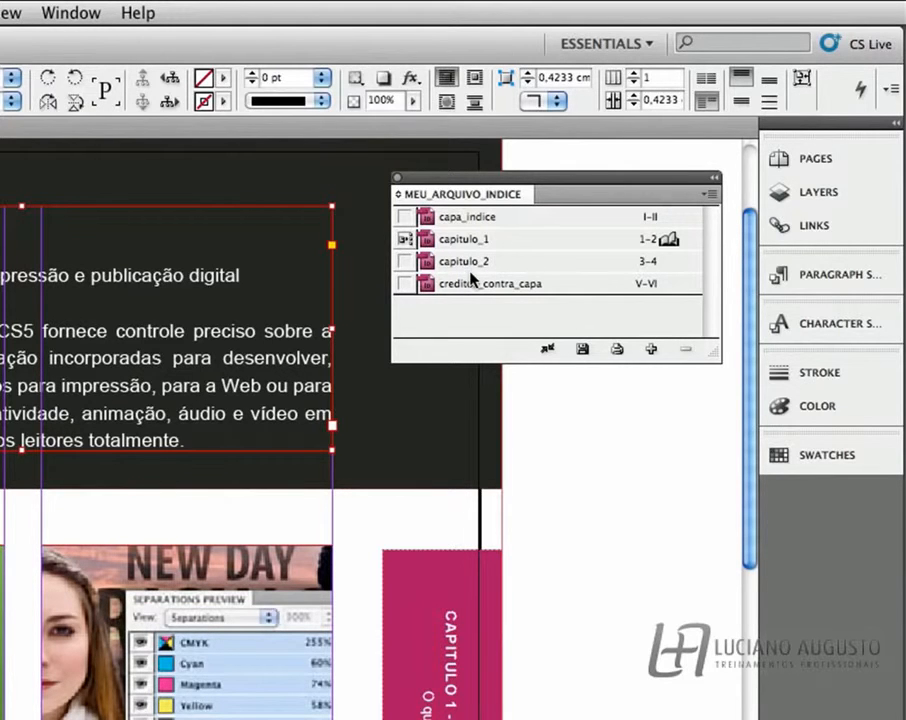
{"action": "left_click", "coordinate": [531, 327]}
{"action": "left_click", "coordinate": [487, 239]}
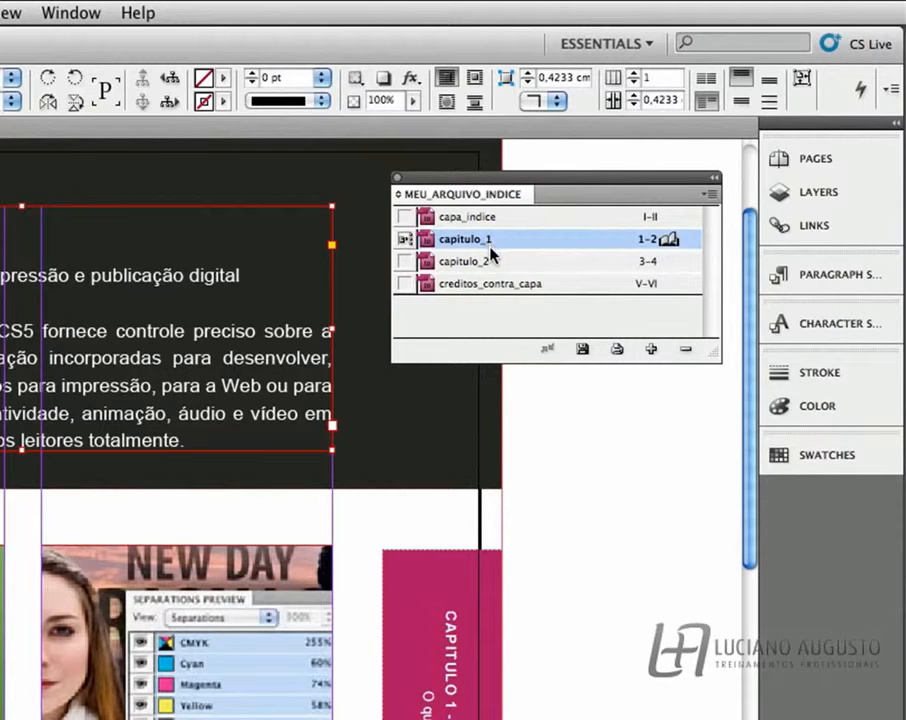
{"action": "left_click", "coordinate": [493, 261], "text": "shift"}
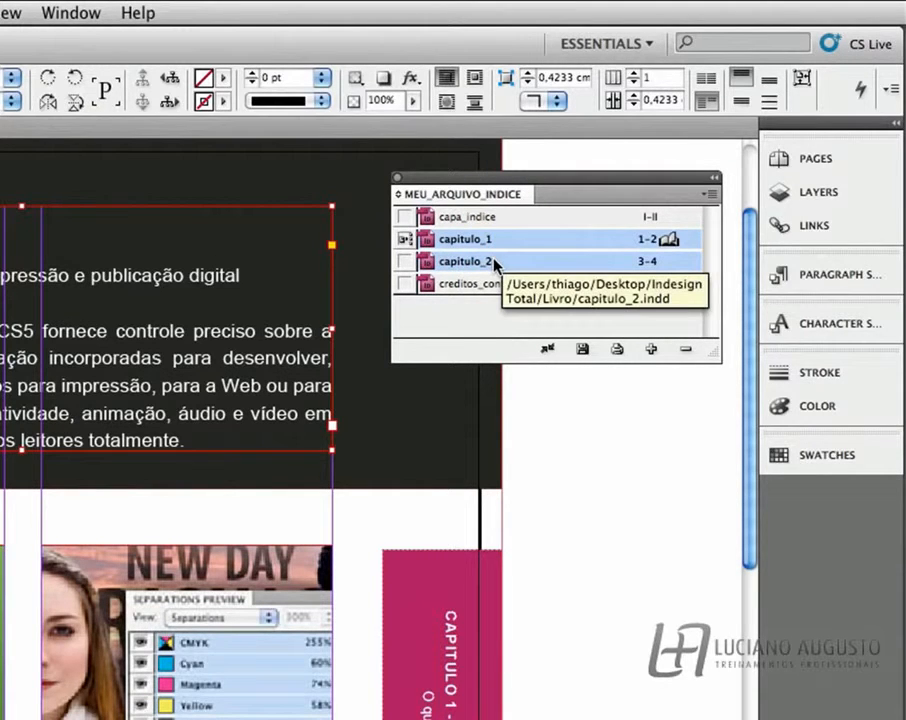
{"action": "left_click", "coordinate": [472, 237]}
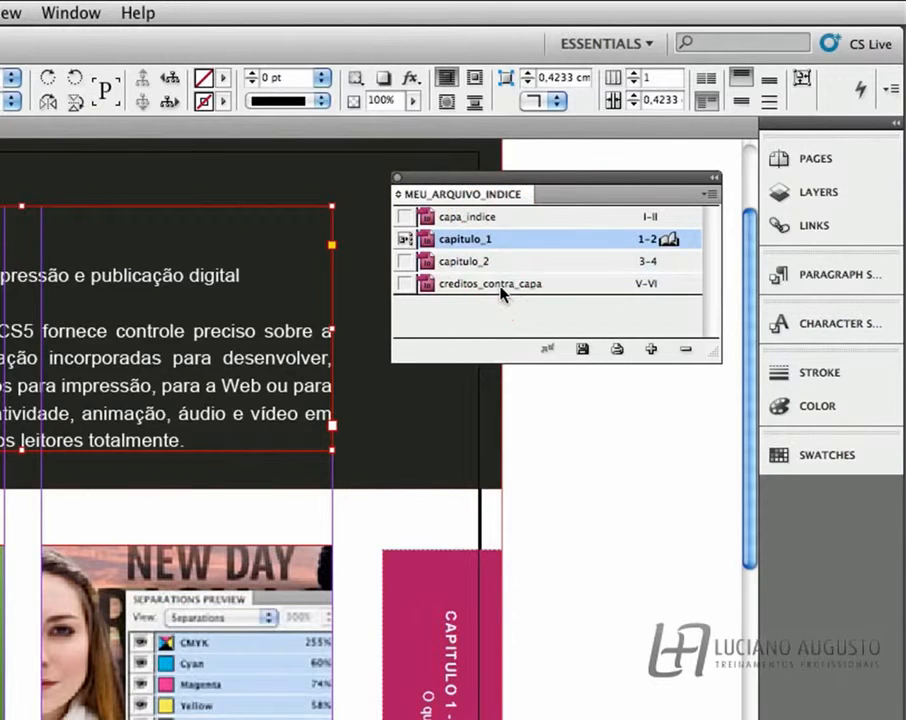
{"action": "left_click", "coordinate": [491, 284], "text": "super"}
Step: Synchronize the styles and swatches of capitulo_1 and capitulo_2 with the book's style source
{"action": "left_click", "coordinate": [490, 262]}
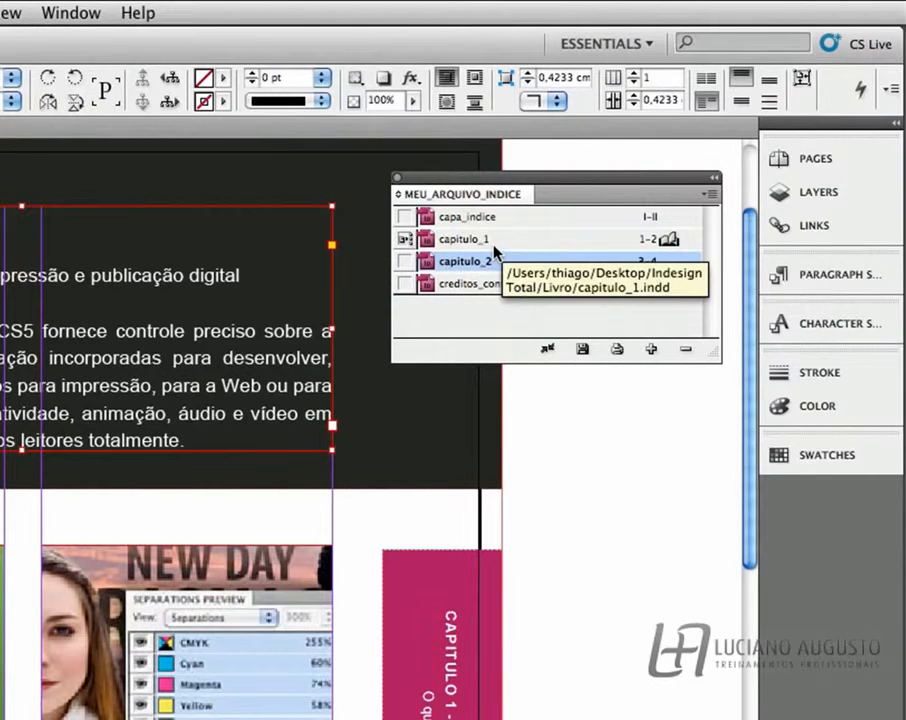
{"action": "left_click", "coordinate": [493, 239], "text": "shift"}
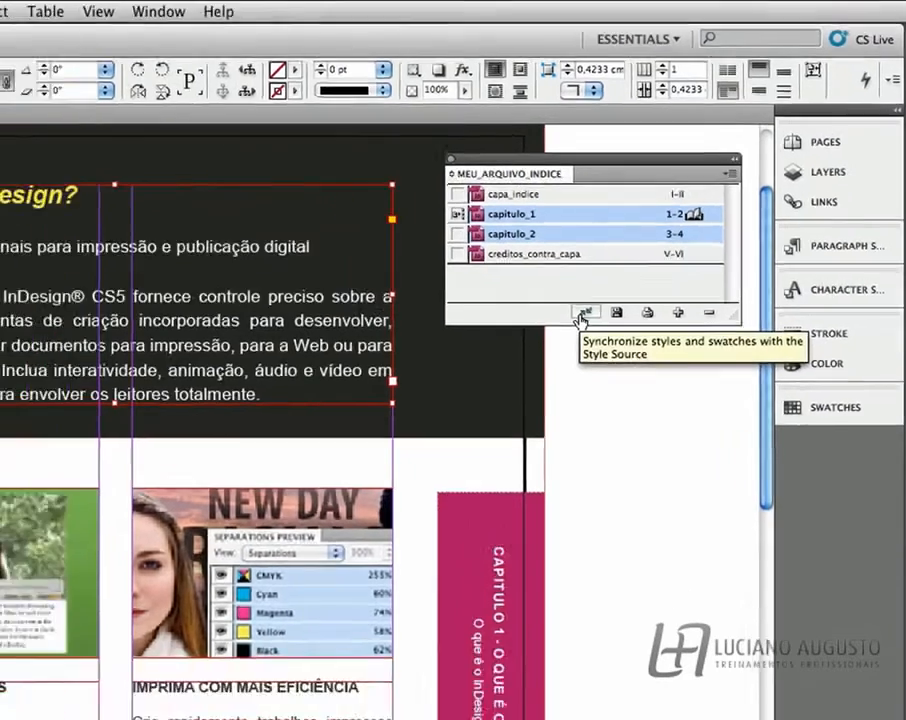
{"action": "left_click", "coordinate": [548, 348]}
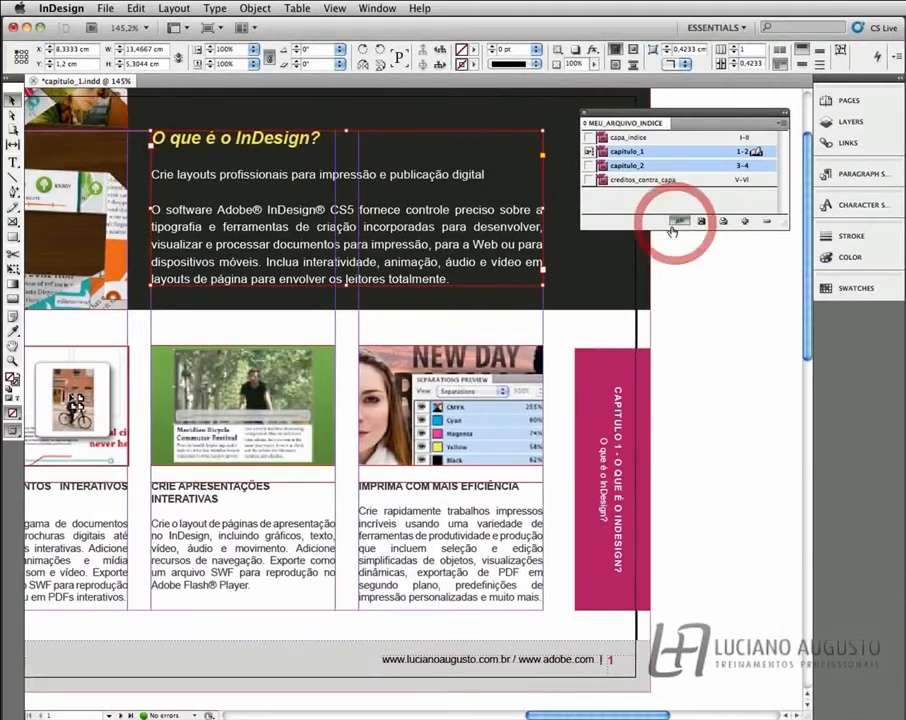
{"action": "left_click_drag", "start_coordinate": [714, 338], "coordinate": [667, 357]}
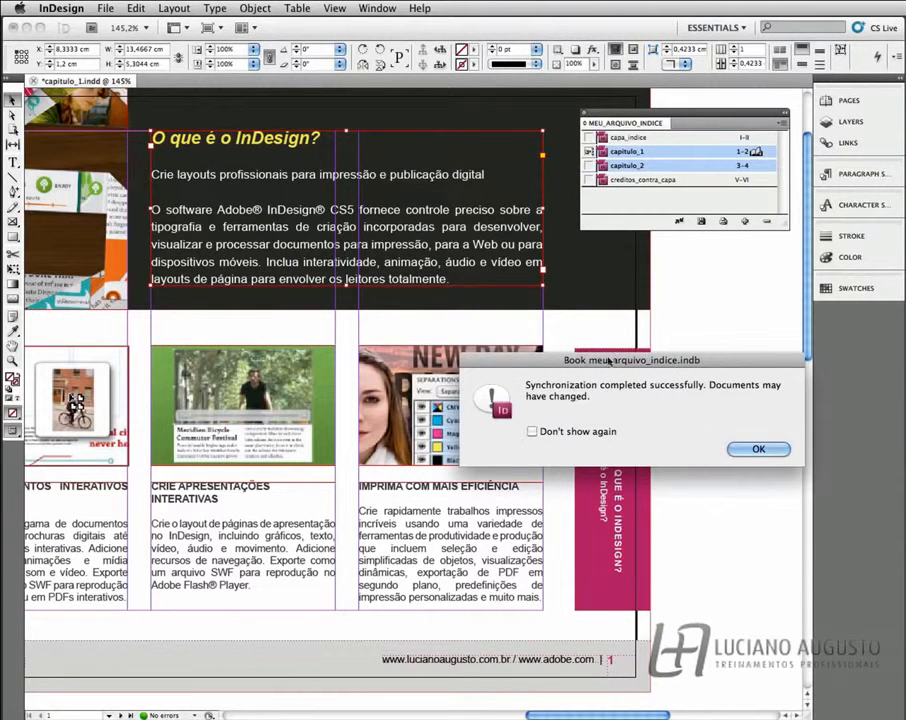
{"action": "left_click", "coordinate": [757, 449]}
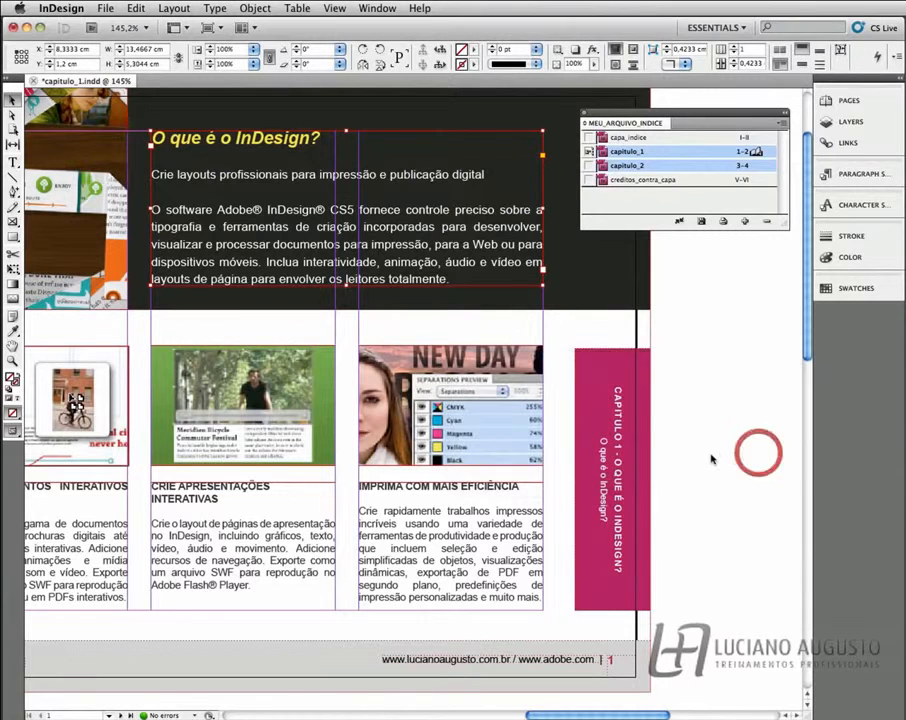
{"action": "left_click", "coordinate": [639, 198]}
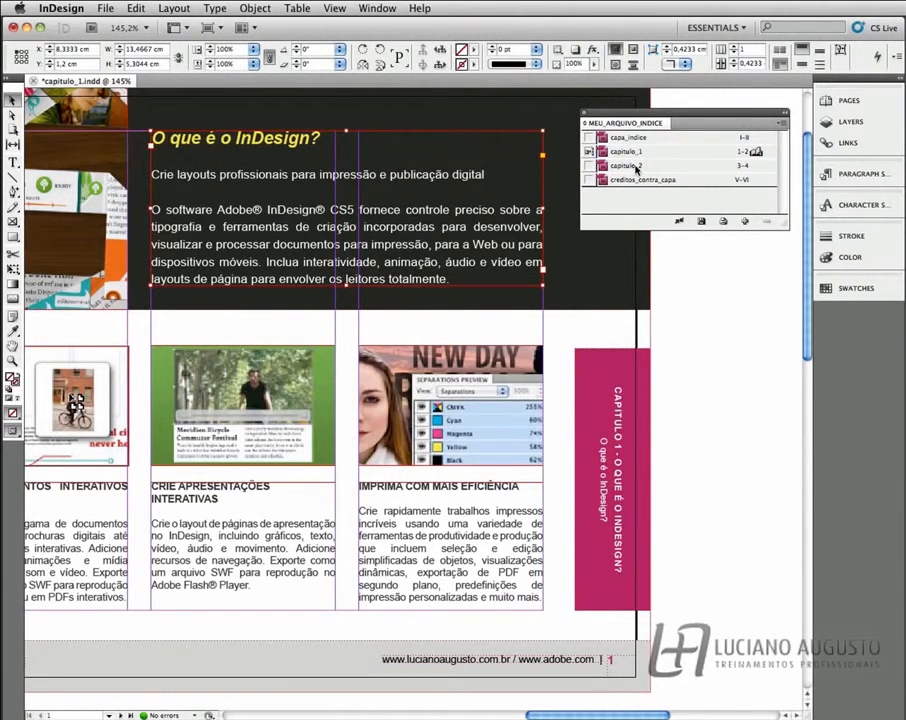
Step: Open capitulo_2 from the book and look over the headings on its pages 4 and 3
{"action": "double_click", "coordinate": [636, 167]}
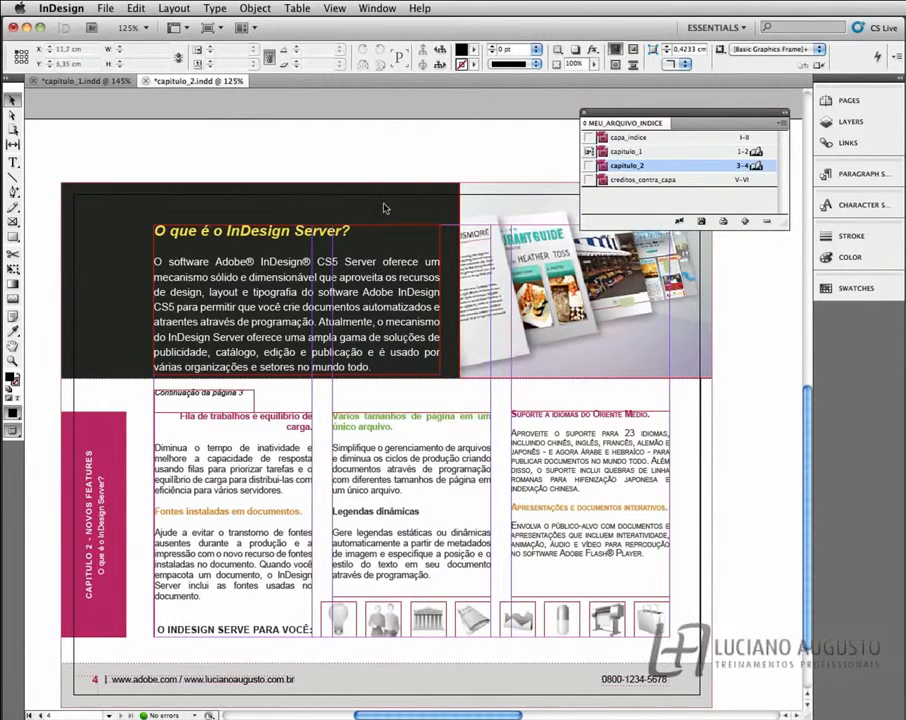
{"action": "scroll", "coordinate": [340, 362], "scroll_direction": "up", "scroll_amount": 10}
{"action": "scroll", "coordinate": [340, 362], "scroll_direction": "right", "scroll_amount": 10}
{"action": "scroll", "coordinate": [366, 299], "scroll_direction": "up", "scroll_amount": 8}
{"action": "scroll", "coordinate": [366, 299], "scroll_direction": "right", "scroll_amount": 6}
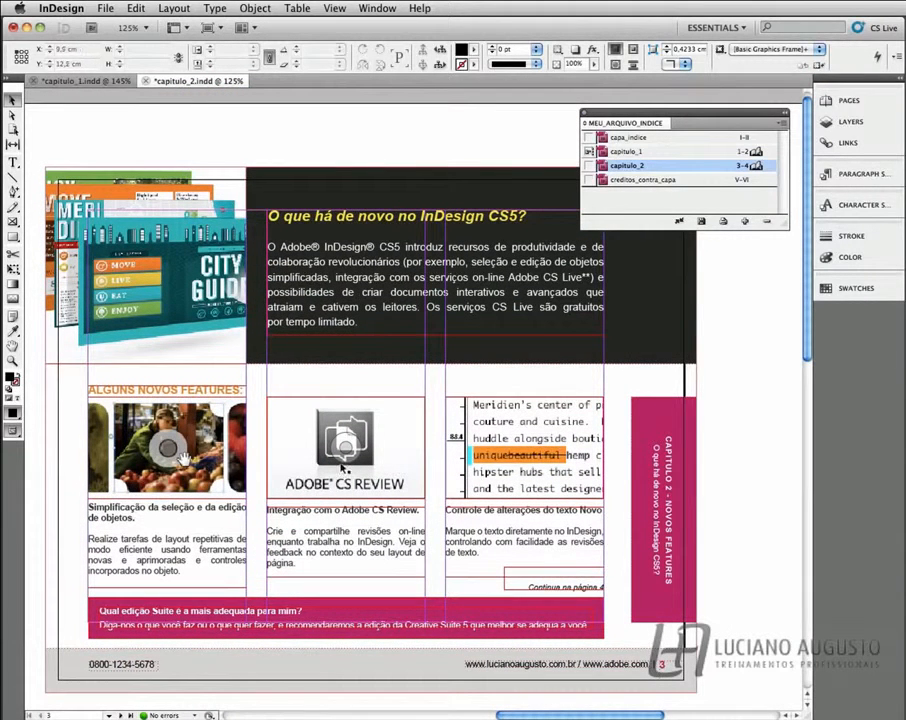
Step: Check which character style is applied to the heading "O que há de novo no InDesign CS5?" in capitulo_2
{"action": "left_click", "coordinate": [858, 204]}
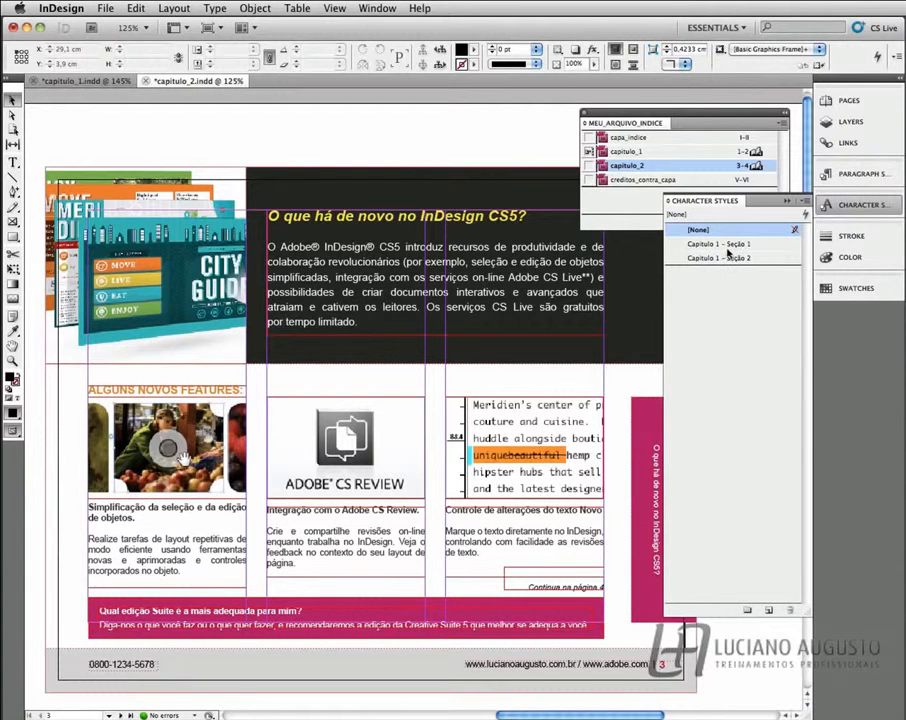
{"action": "double_click", "coordinate": [528, 213]}
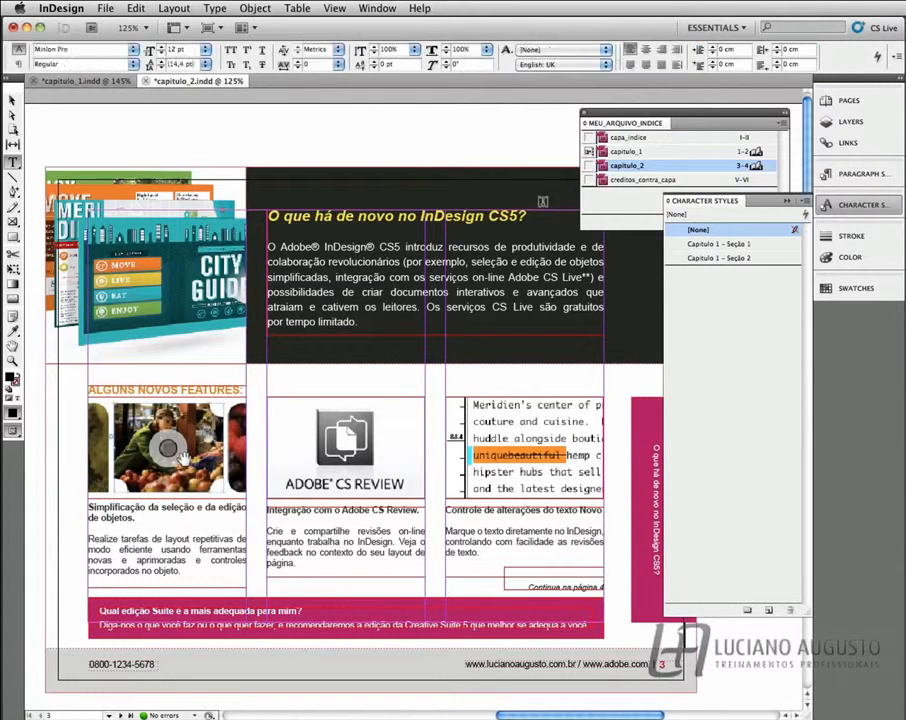
{"action": "left_click_drag", "start_coordinate": [528, 213], "coordinate": [268, 216]}
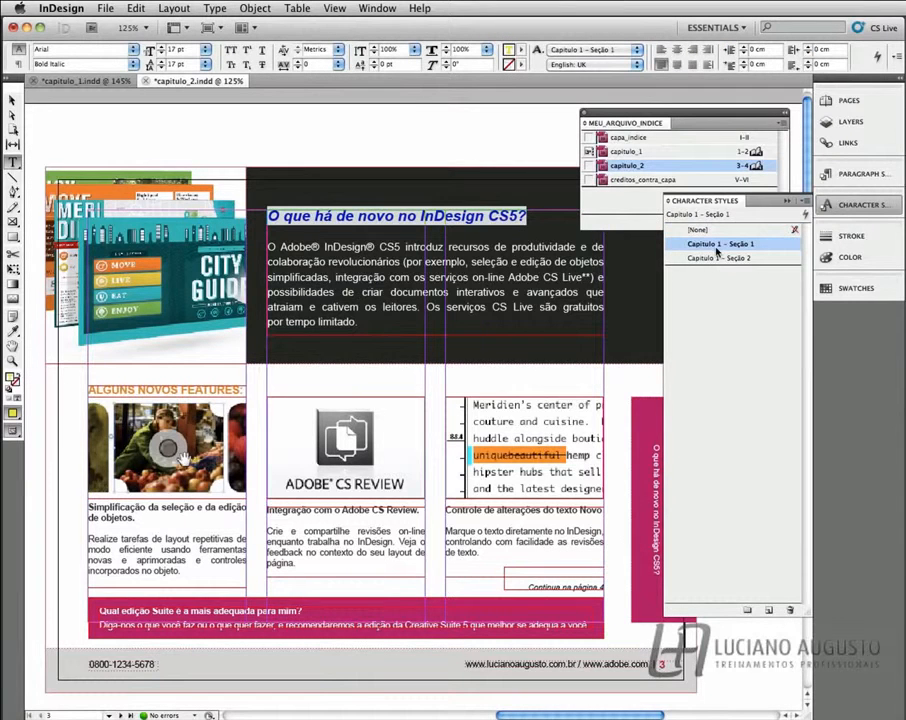
{"action": "left_click", "coordinate": [789, 203]}
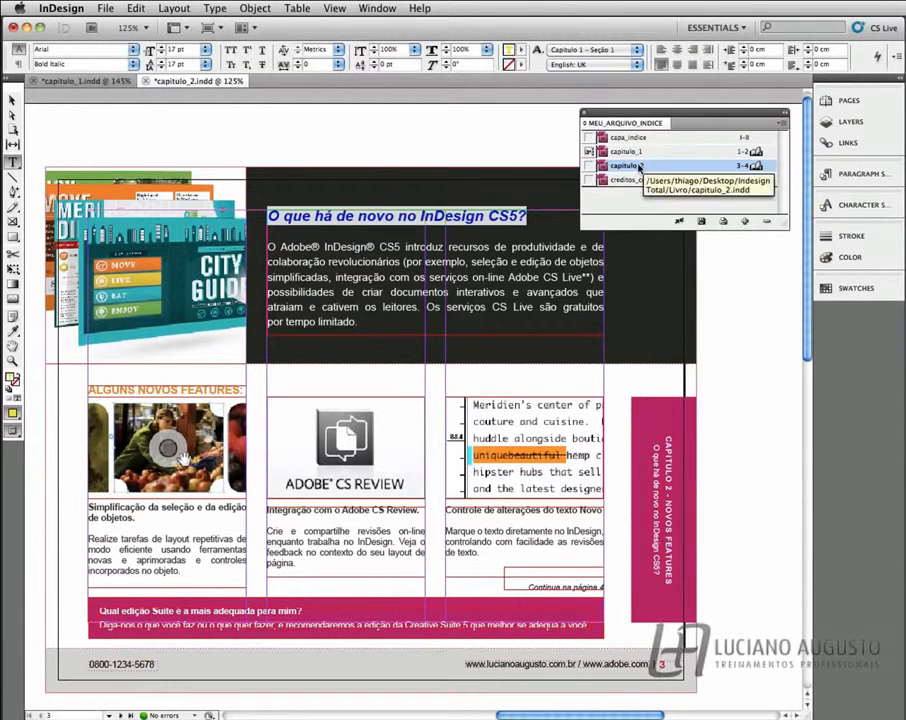
{"action": "left_click", "coordinate": [520, 208]}
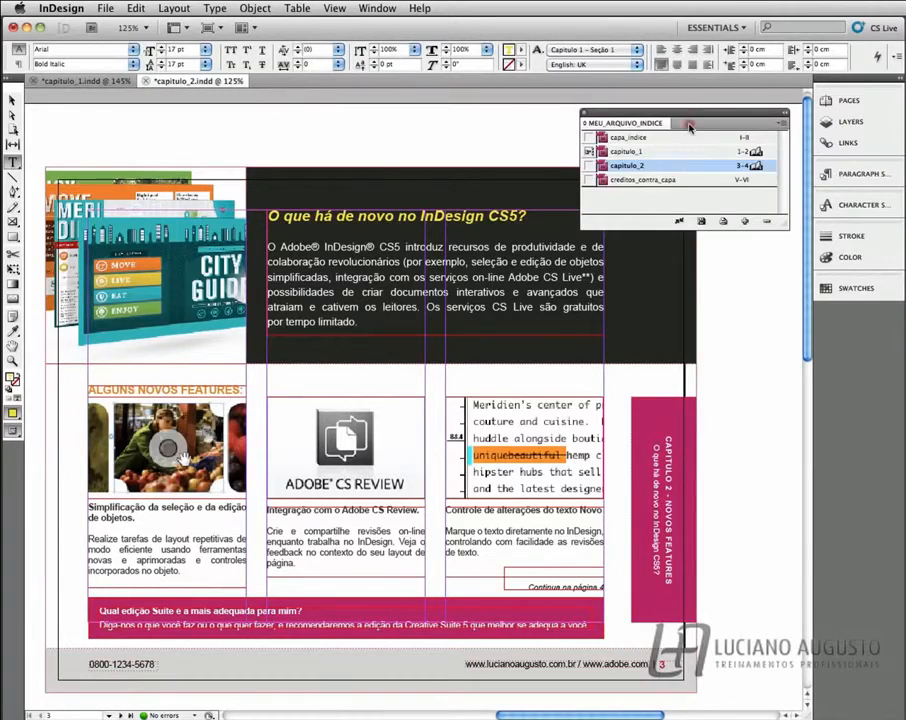
Step: Include Master Pages in the book's synchronize options, keeping all the other categories selected
{"action": "left_click_drag", "start_coordinate": [786, 125], "coordinate": [580, 126]}
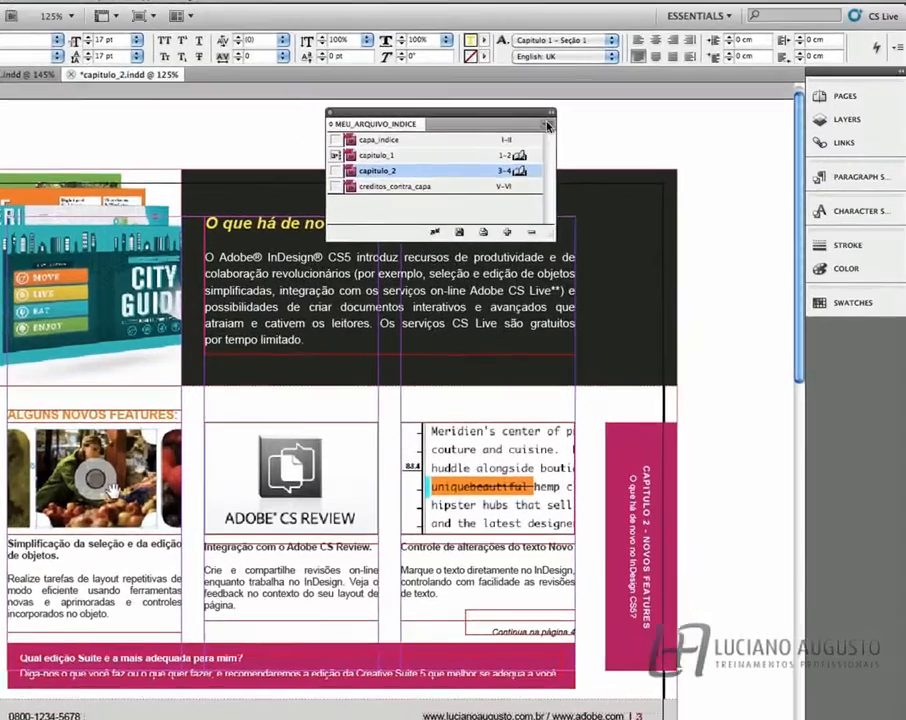
{"action": "left_click", "coordinate": [547, 125]}
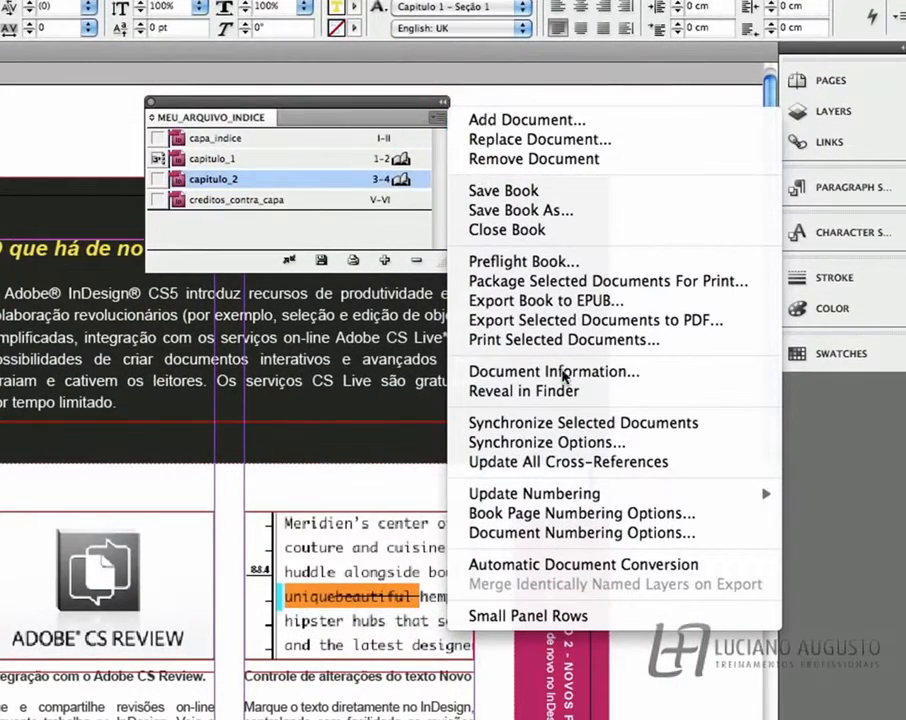
{"action": "left_click", "coordinate": [568, 442]}
{"action": "left_click_drag", "start_coordinate": [490, 342], "coordinate": [345, 338]}
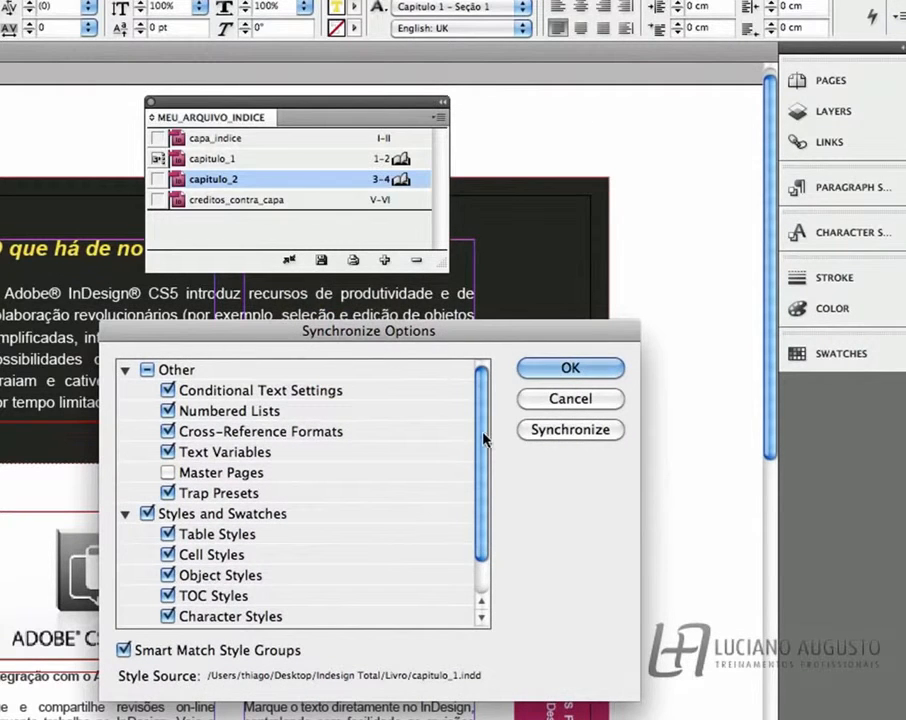
{"action": "scroll", "coordinate": [480, 472], "scroll_direction": "down", "scroll_amount": 2}
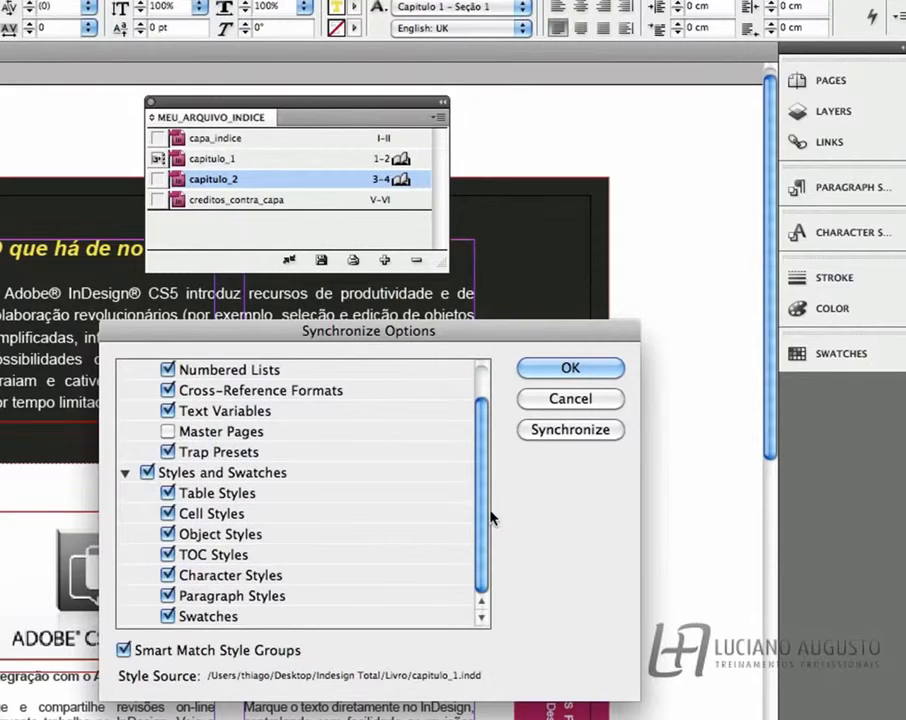
{"action": "left_click", "coordinate": [496, 452]}
{"action": "left_click_drag", "start_coordinate": [487, 476], "coordinate": [483, 378]}
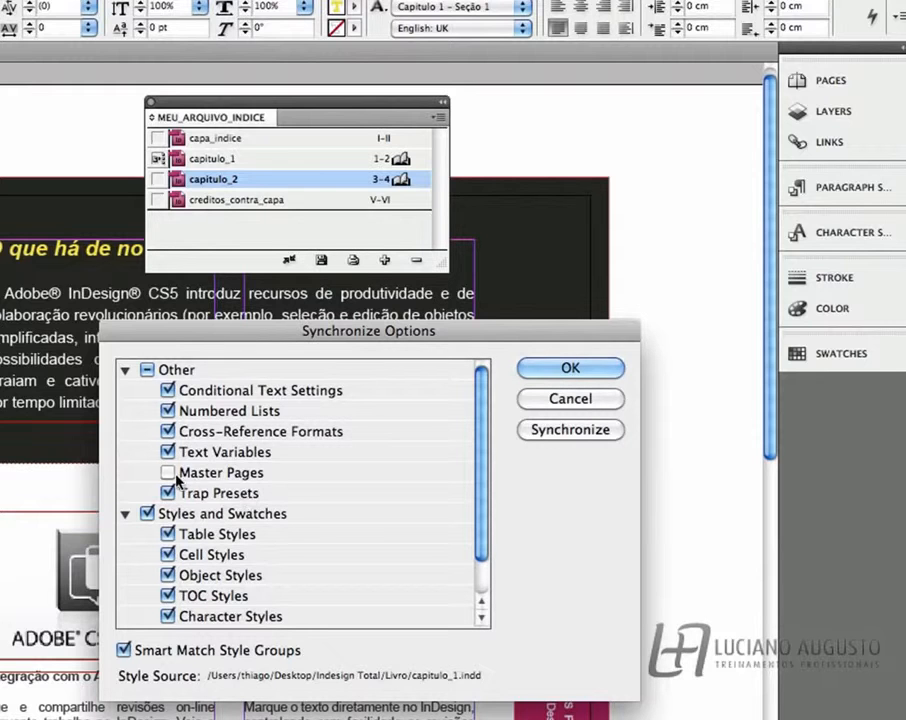
{"action": "left_click", "coordinate": [168, 473]}
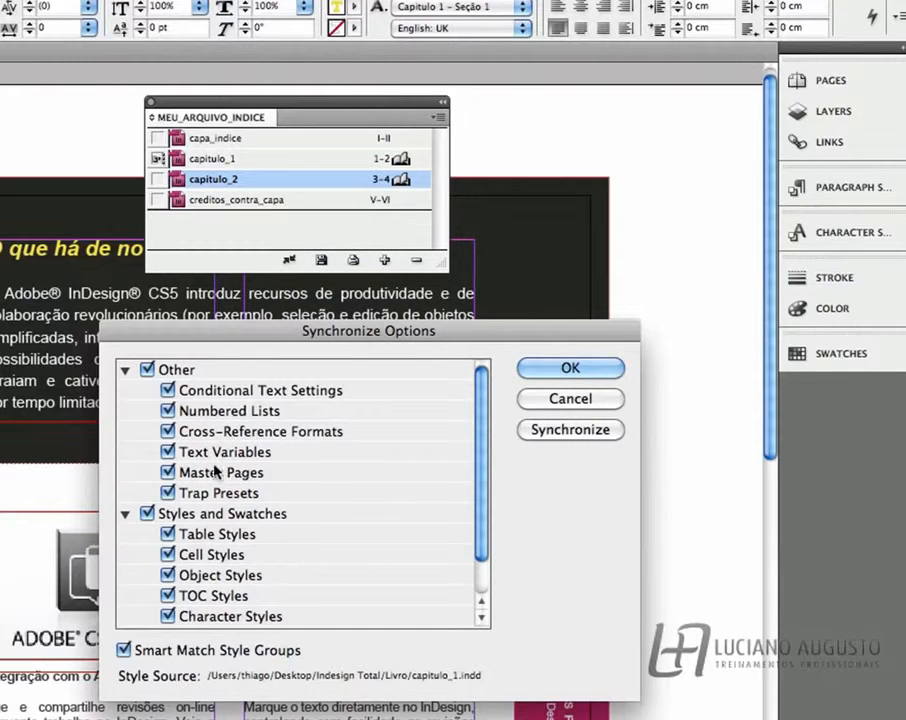
{"action": "left_click", "coordinate": [570, 368]}
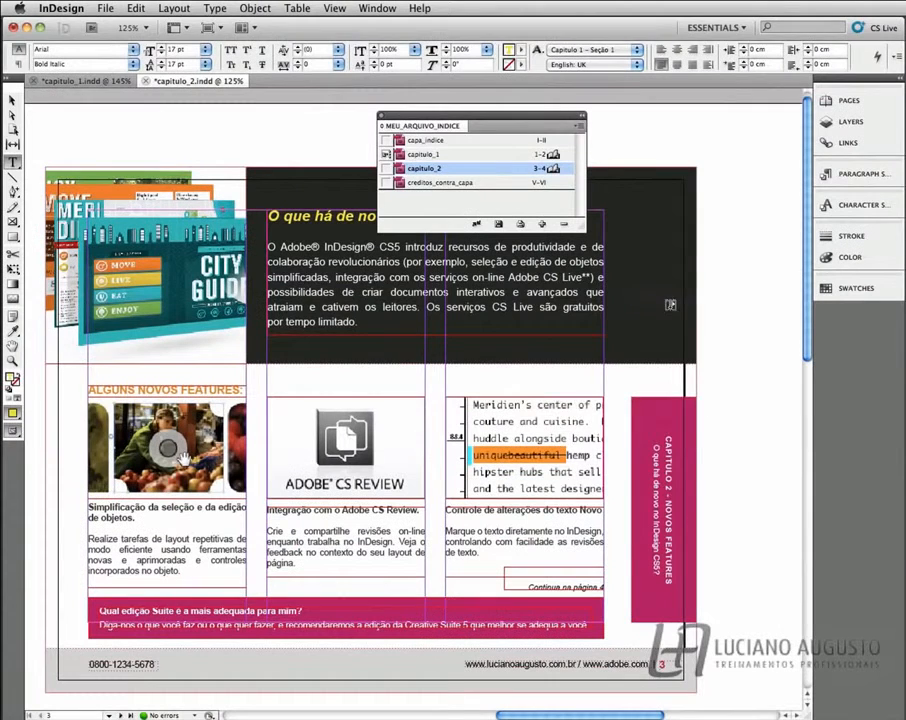
Step: Go to master page A in capitulo_2
{"action": "key", "text": "super+j"}
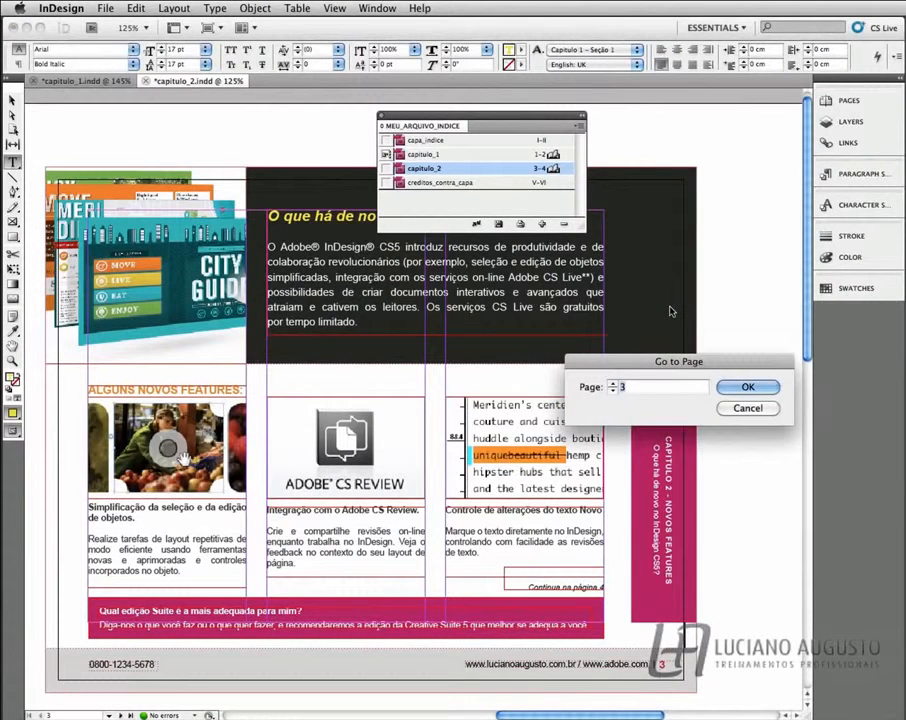
{"action": "key", "text": "Return"}
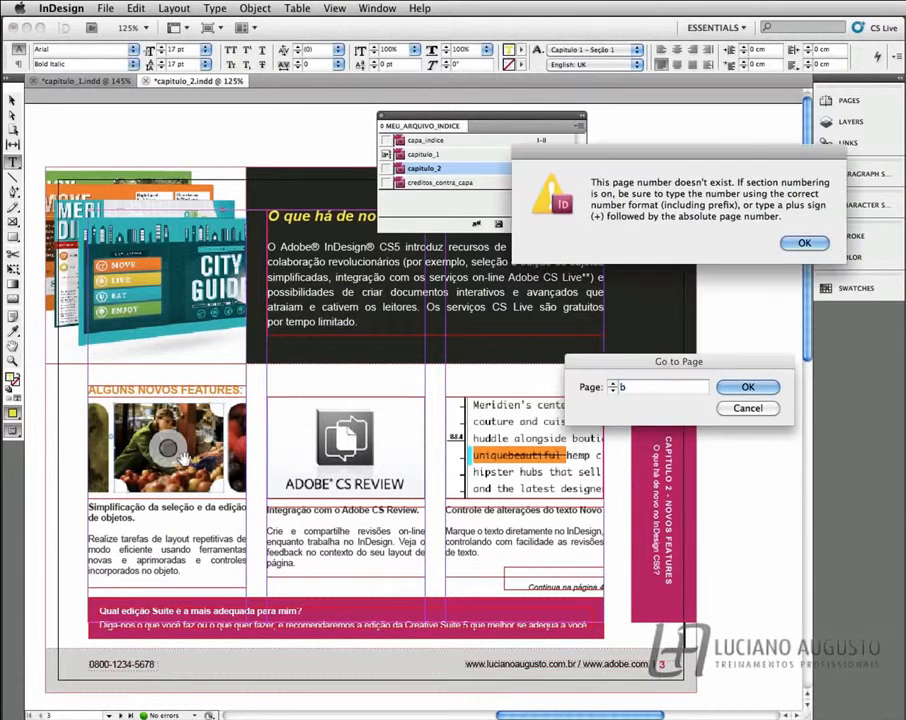
{"action": "key", "text": "Return"}
{"action": "type", "text": "A"}
{"action": "key", "text": "Return"}
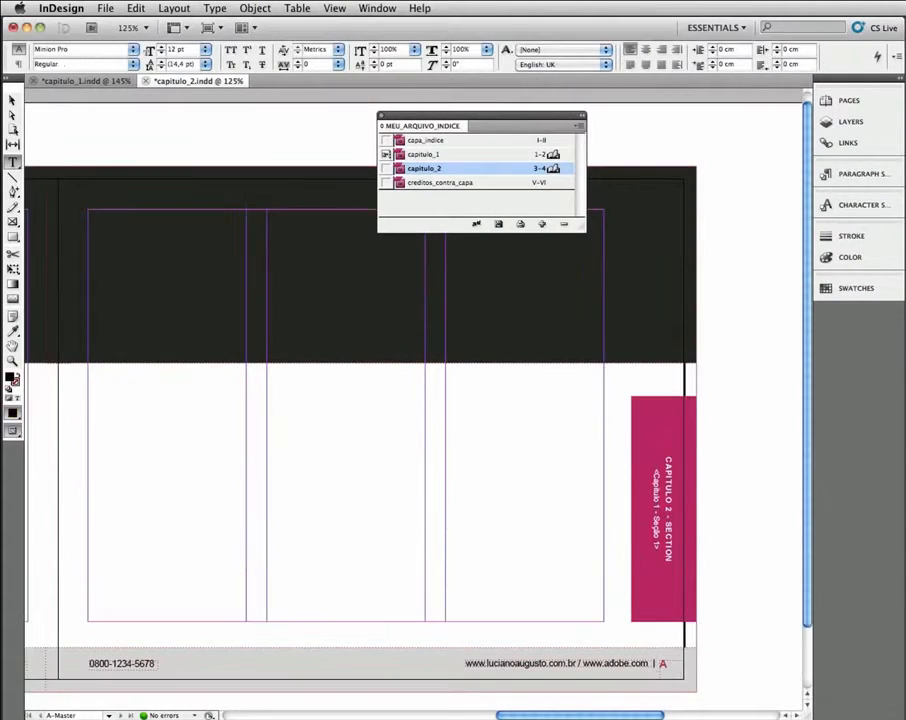
Step: Set the page number marker in the footer of A-Master's right-hand page to Bold Italic
{"action": "left_click", "coordinate": [12, 99]}
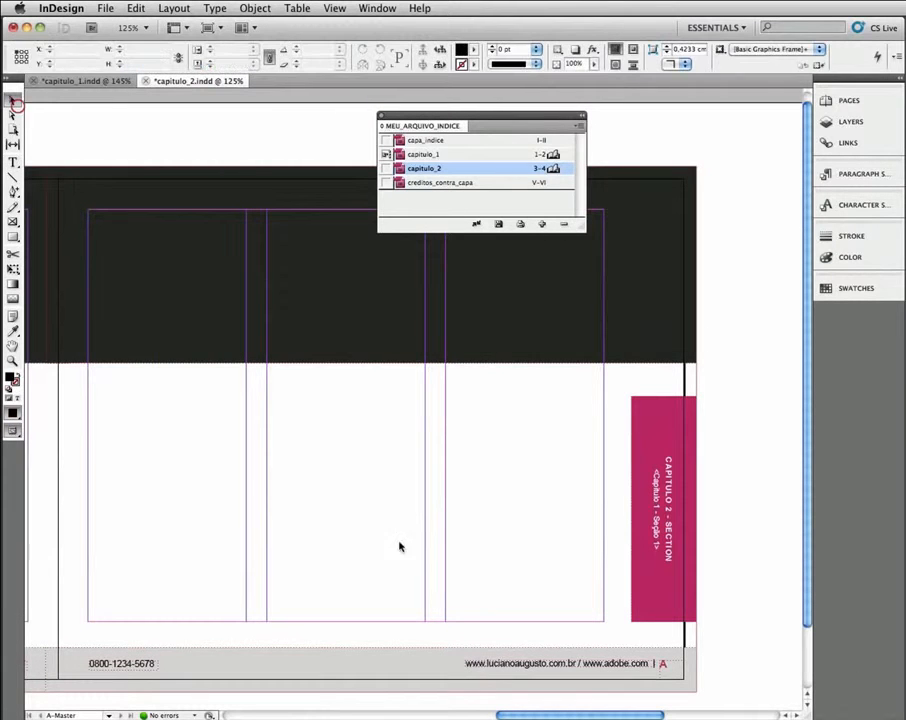
{"action": "left_click", "coordinate": [666, 672]}
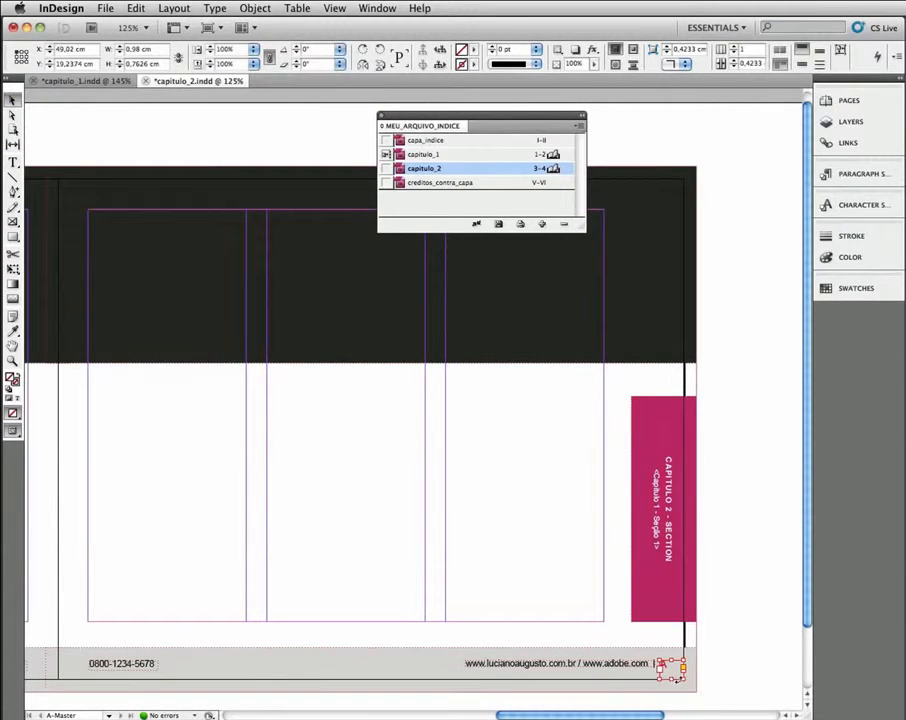
{"action": "left_click_drag", "start_coordinate": [684, 677], "coordinate": [650, 674]}
{"action": "double_click", "coordinate": [681, 672]}
{"action": "left_click", "coordinate": [125, 64]}
{"action": "left_click", "coordinate": [108, 77]}
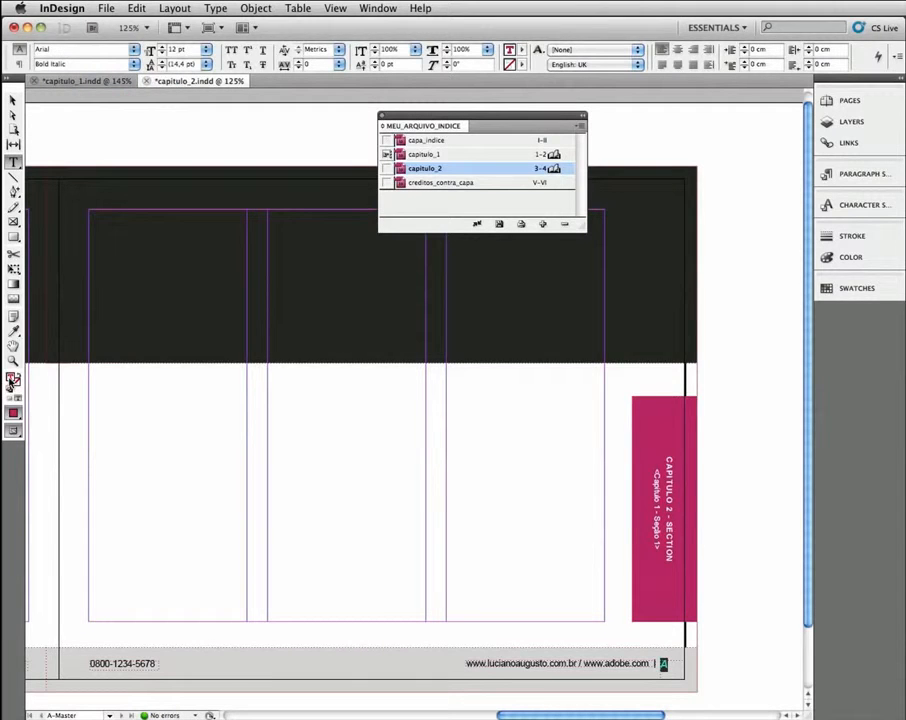
Step: Color the page number marker on A-Master black and enlarge its font size
{"action": "double_click", "coordinate": [13, 377]}
{"action": "left_click_drag", "start_coordinate": [690, 367], "coordinate": [692, 492]}
{"action": "left_click_drag", "start_coordinate": [634, 470], "coordinate": [457, 501]}
{"action": "key", "text": "Return"}
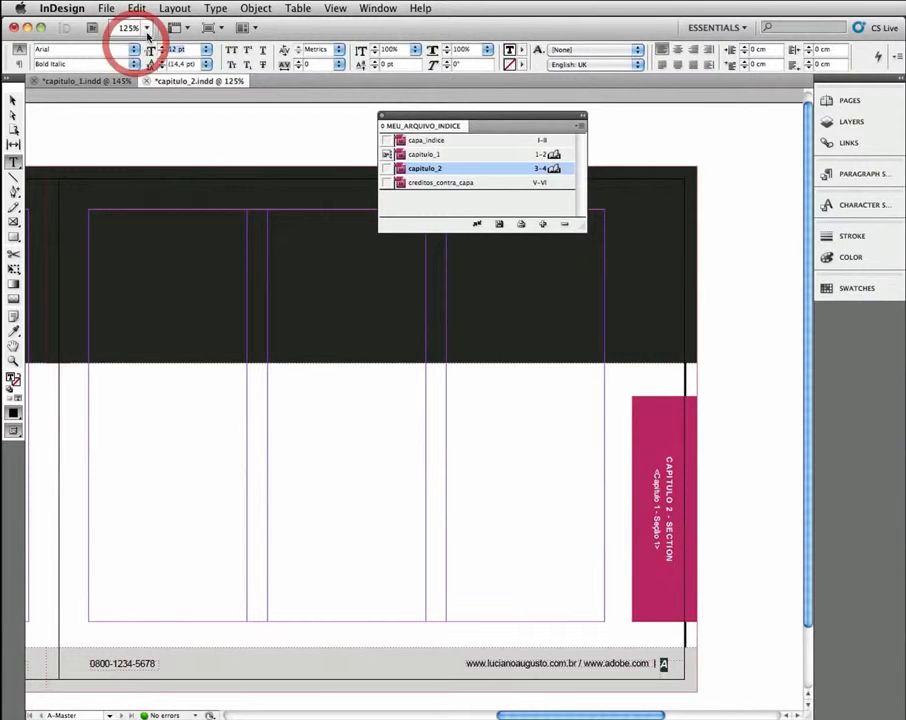
{"action": "key", "text": "super+shift+period"}
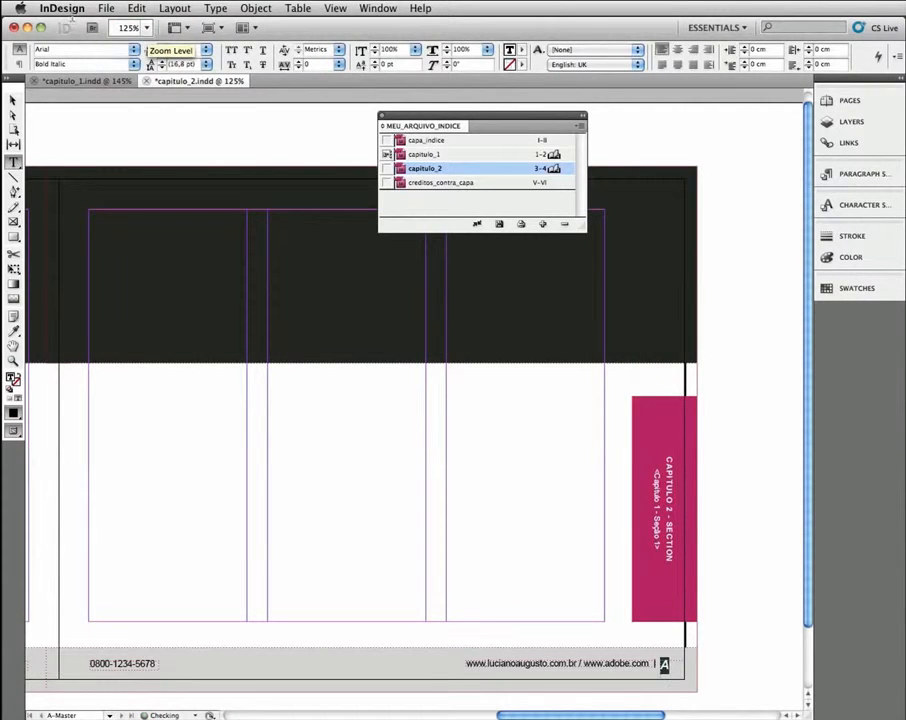
{"action": "key", "text": "Escape"}
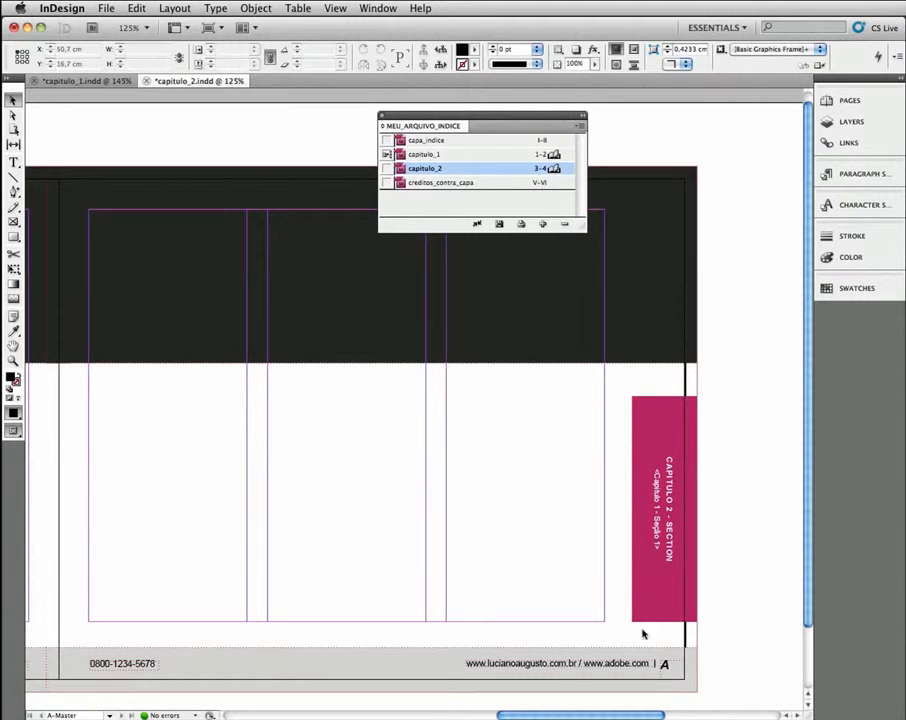
Step: Make capitulo_2 the book's style source and synchronize all the documents in the book
{"action": "left_click", "coordinate": [395, 183]}
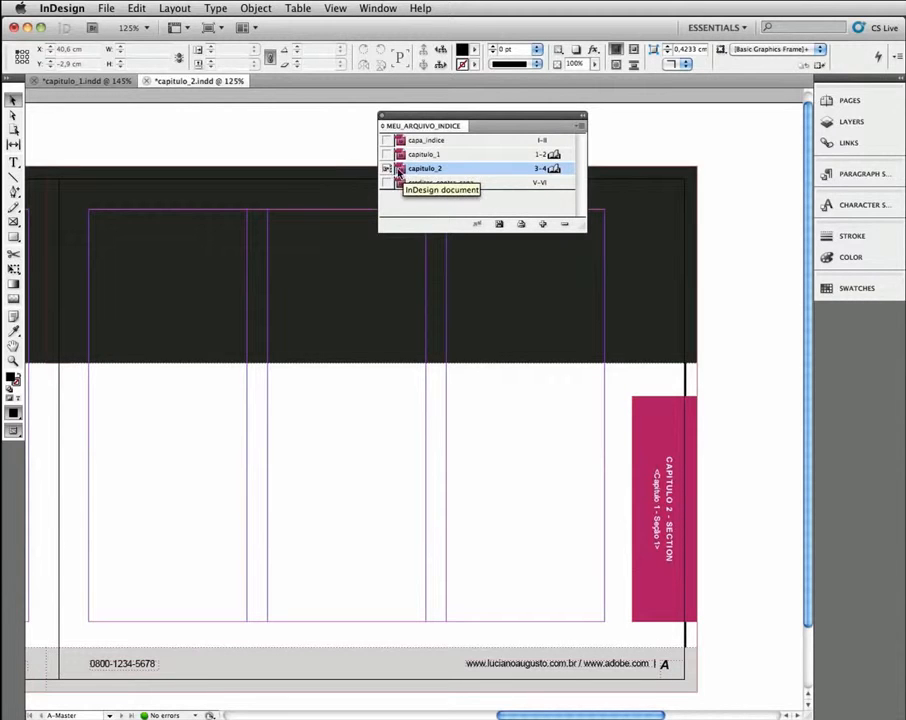
{"action": "left_click", "coordinate": [415, 173]}
{"action": "left_click", "coordinate": [422, 203]}
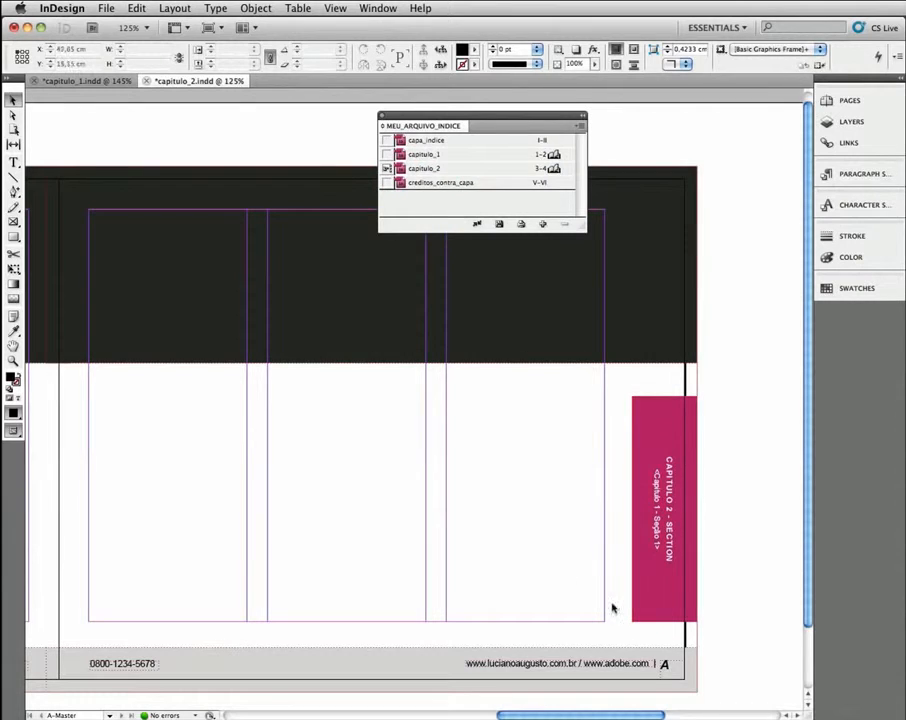
{"action": "left_click", "coordinate": [476, 222]}
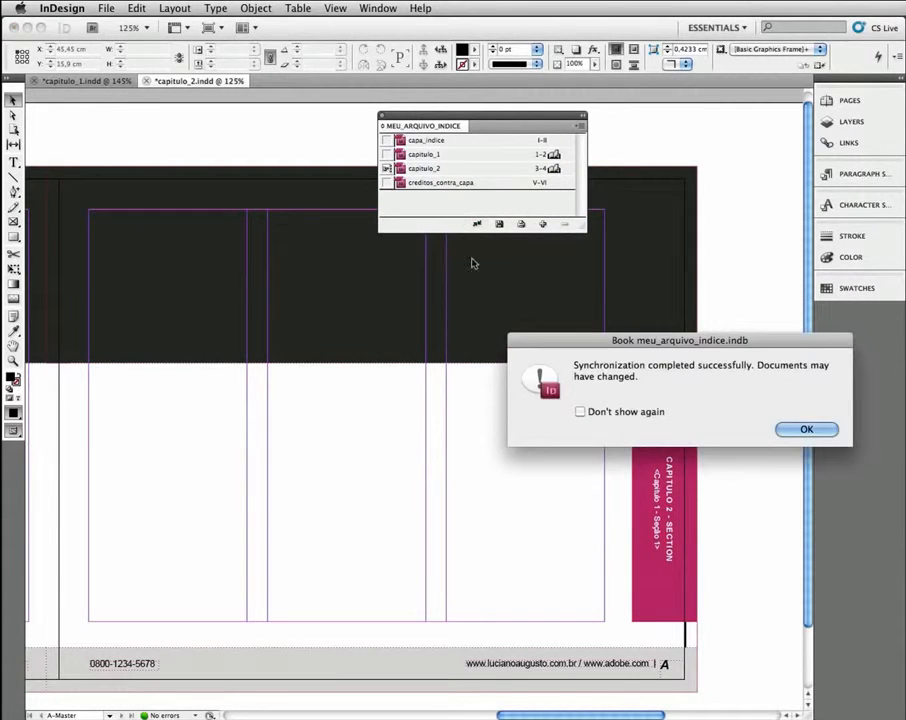
{"action": "left_click", "coordinate": [793, 436]}
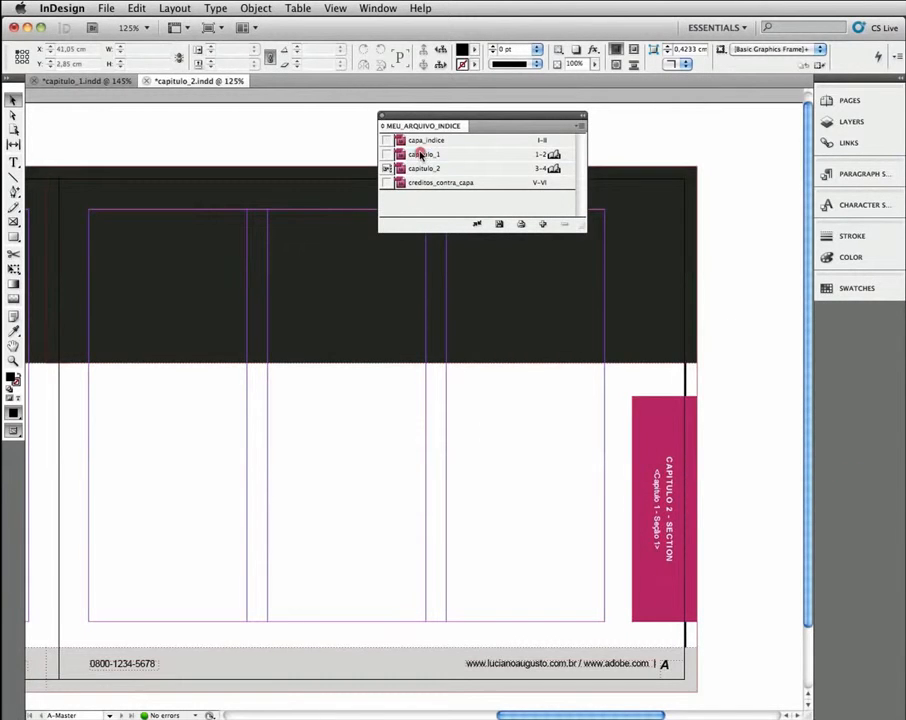
Step: Check the footer page number in capitulo_1, and return to capitulo_2
{"action": "double_click", "coordinate": [422, 154]}
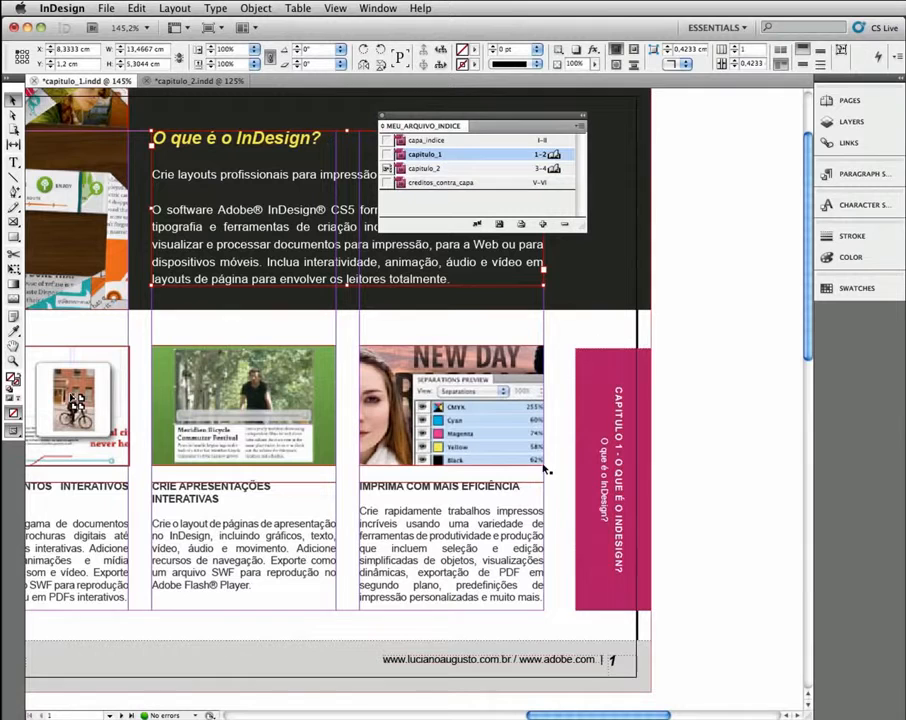
{"action": "left_click", "coordinate": [440, 172]}
{"action": "double_click", "coordinate": [440, 172]}
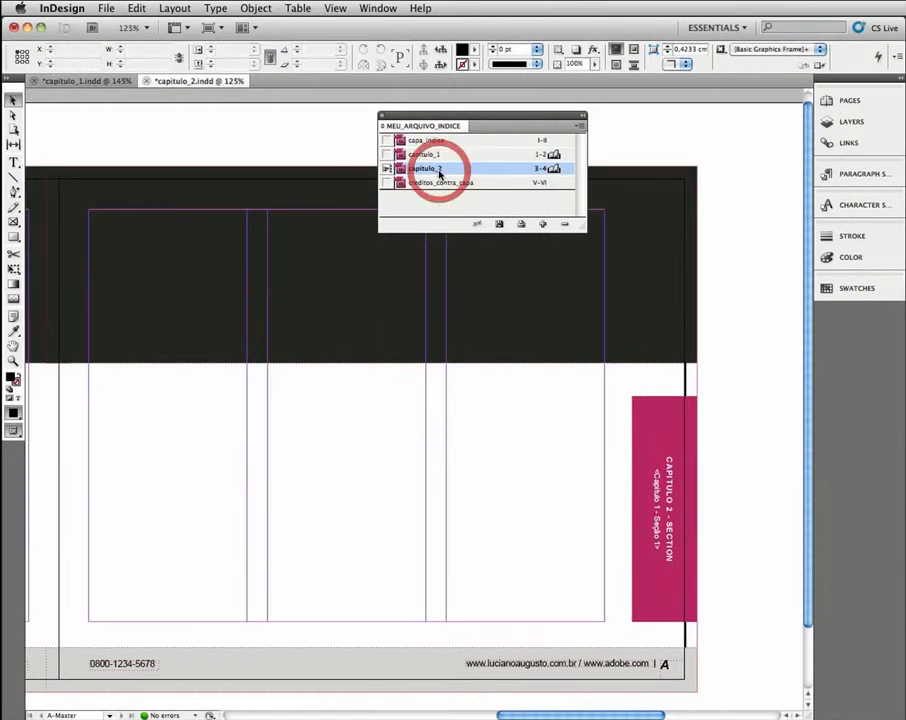
Step: Recolor the website line in the footer of A-Master's right-hand page green (R 0, G 255, B 0)
{"action": "left_click", "coordinate": [567, 664]}
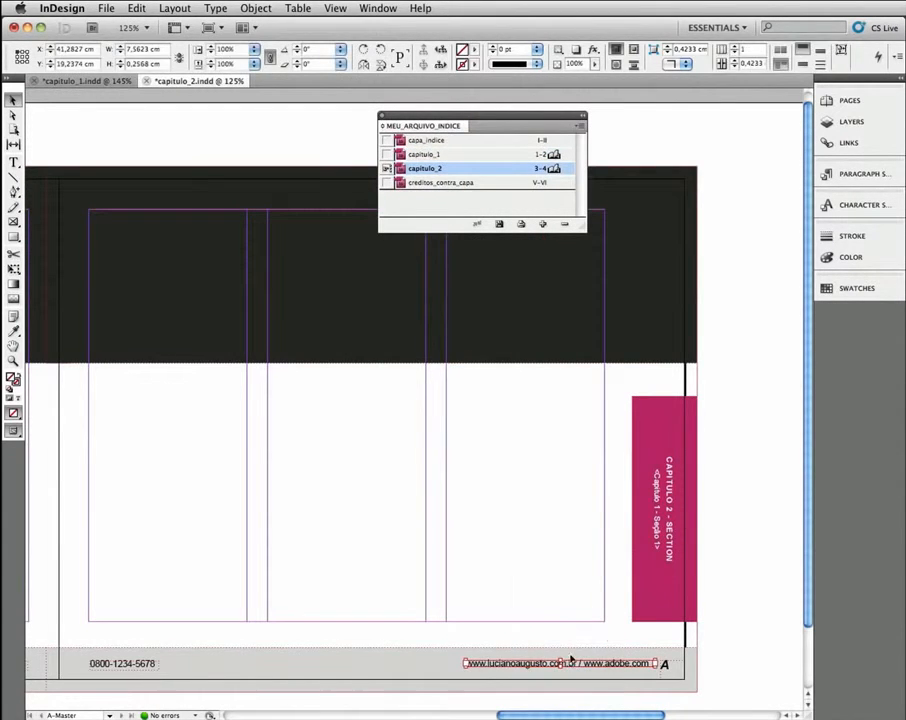
{"action": "key", "text": "t"}
{"action": "left_click", "coordinate": [565, 663]}
{"action": "triple_click", "coordinate": [567, 663]}
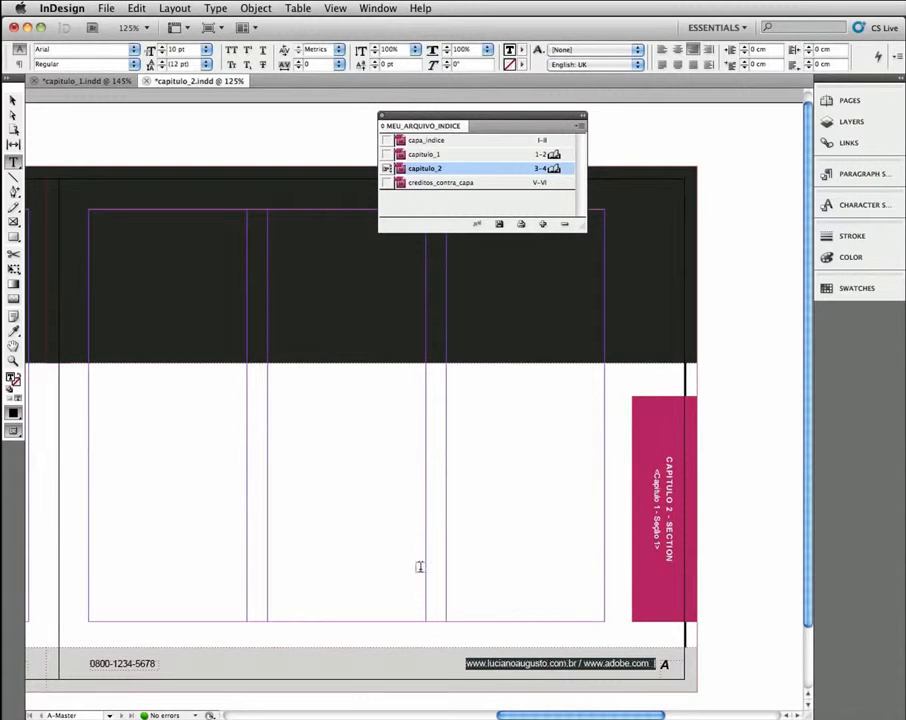
{"action": "left_click", "coordinate": [16, 413]}
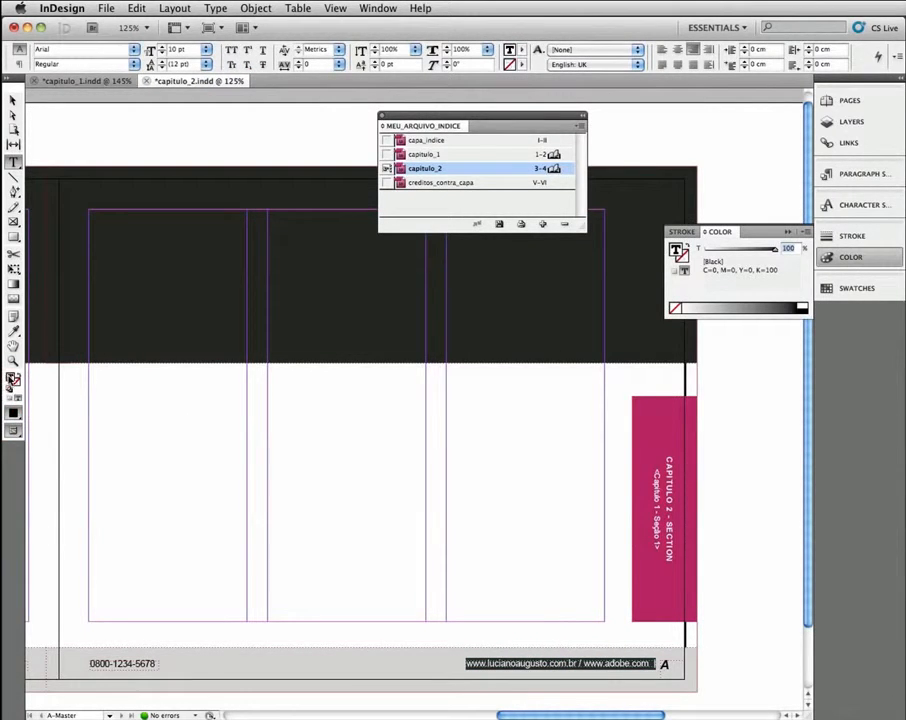
{"action": "double_click", "coordinate": [12, 378]}
{"action": "left_click_drag", "start_coordinate": [526, 362], "coordinate": [484, 290]}
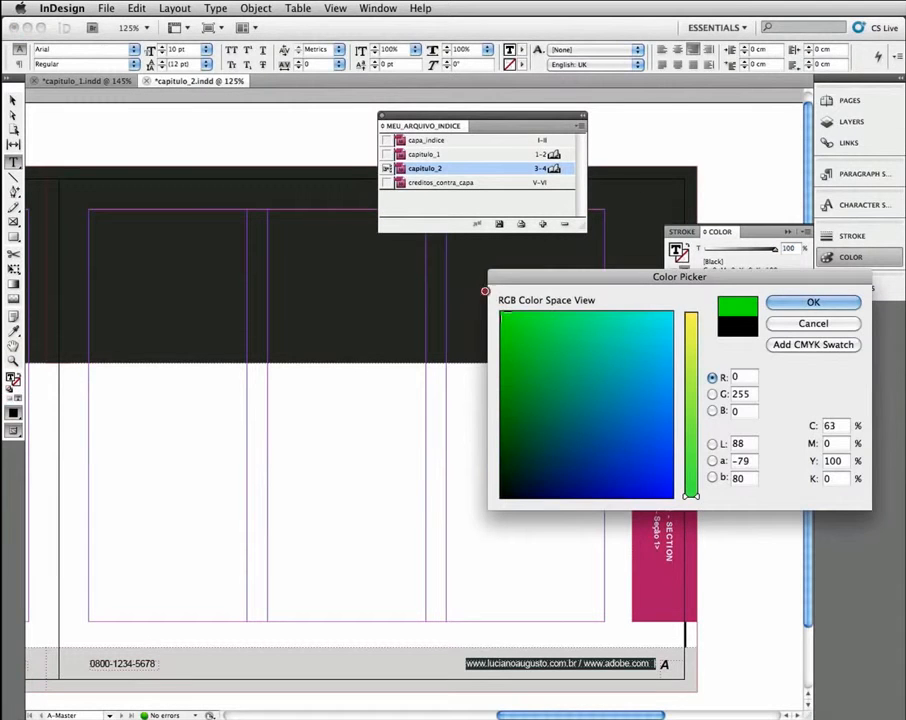
{"action": "left_click", "coordinate": [785, 309]}
{"action": "left_click", "coordinate": [13, 99]}
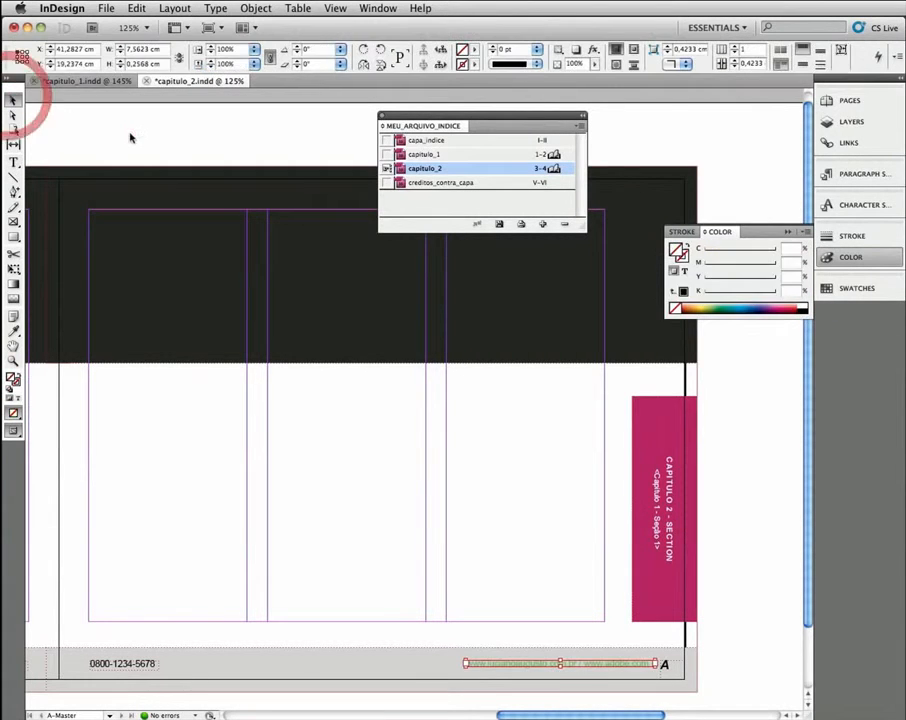
{"action": "left_click", "coordinate": [130, 138]}
Step: Synchronize the whole book with capitulo_2 again and open capitulo_1 to check its footer website line
{"action": "left_click", "coordinate": [490, 203]}
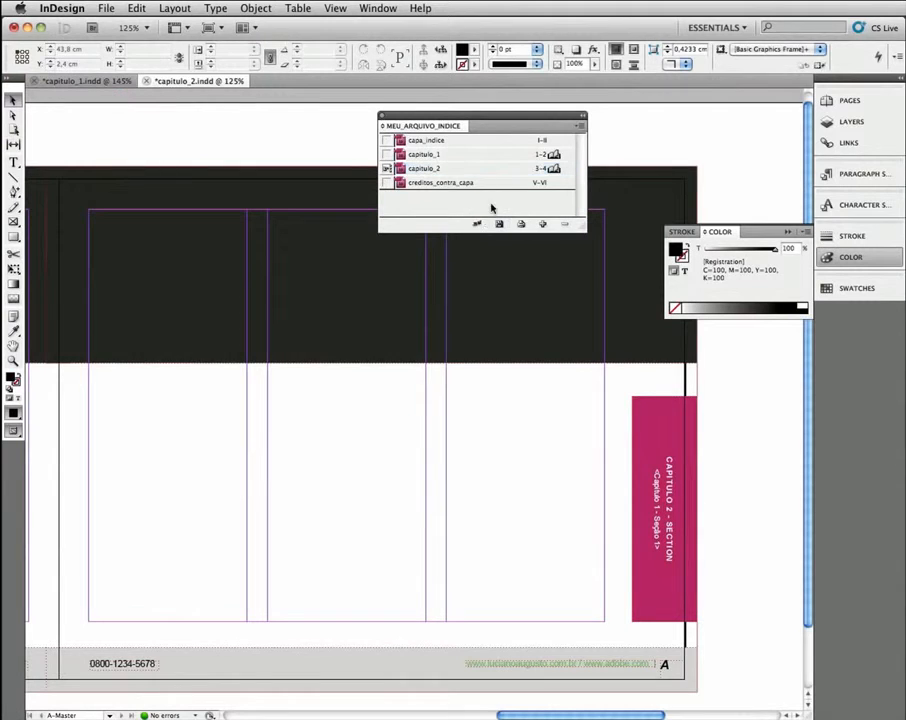
{"action": "left_click", "coordinate": [477, 223]}
{"action": "left_click", "coordinate": [806, 429]}
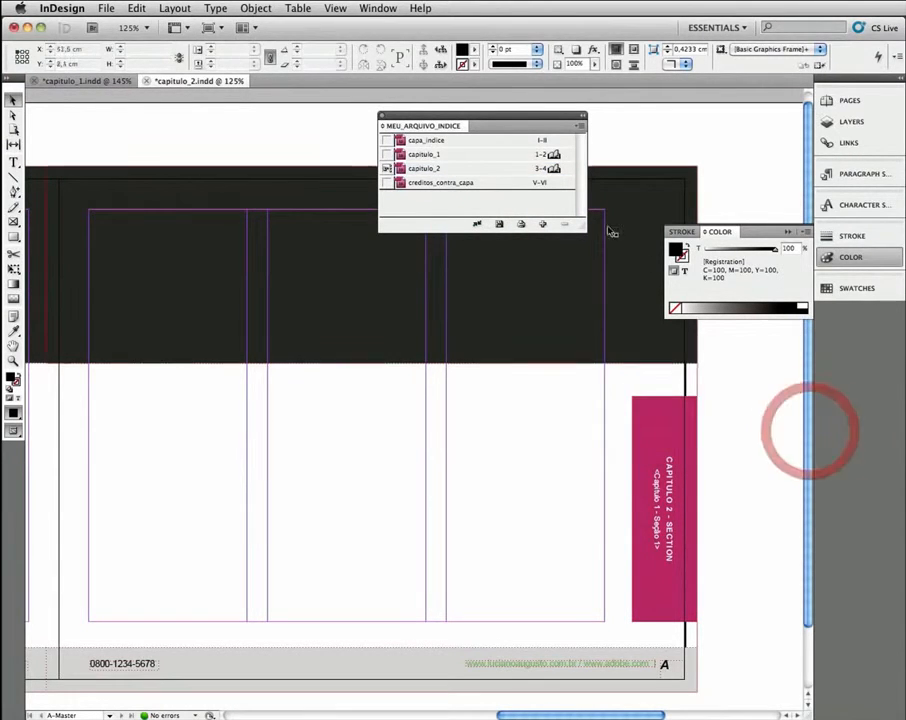
{"action": "double_click", "coordinate": [404, 154]}
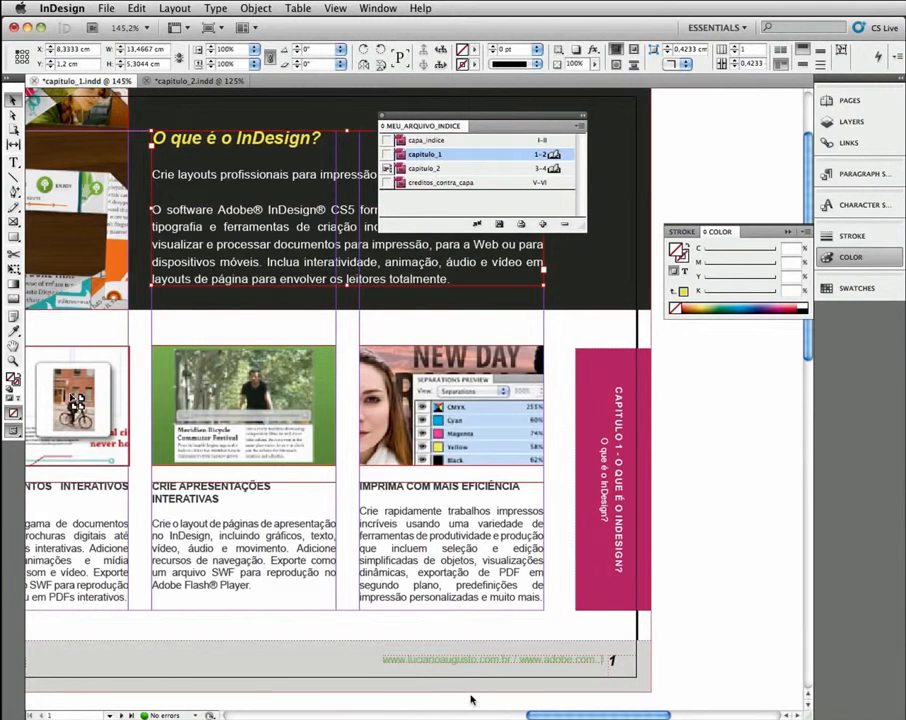